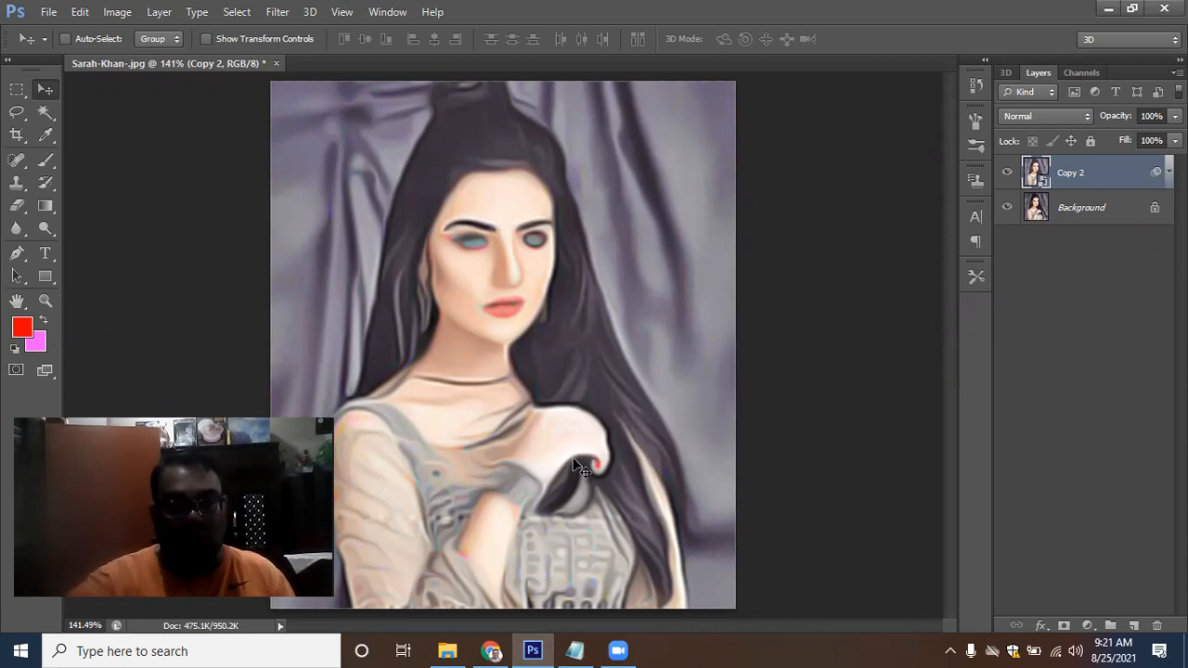
pyautogui.click(575, 649)
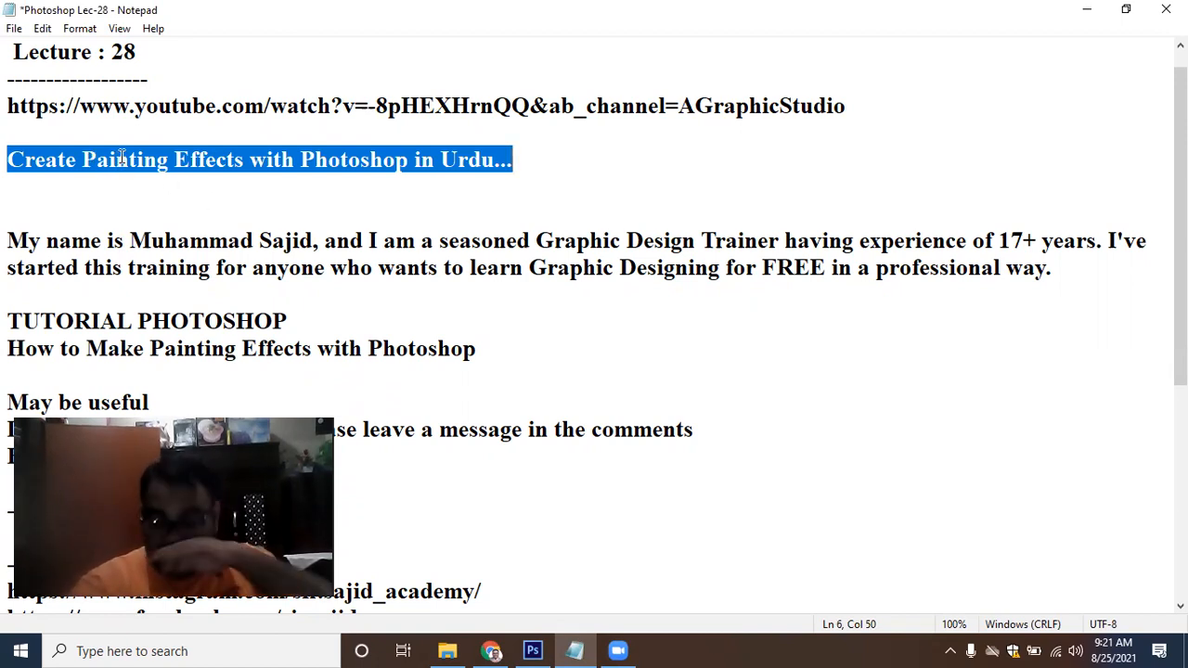
pyautogui.click(532, 650)
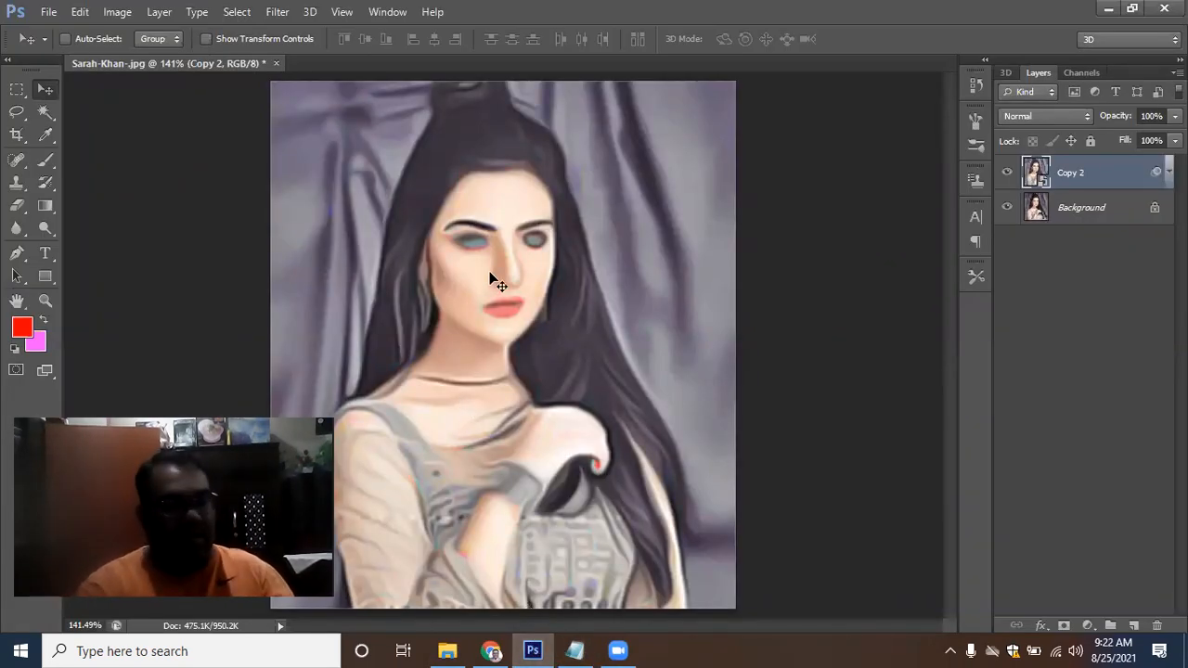
pyautogui.hotkey('ctrl', 'w')
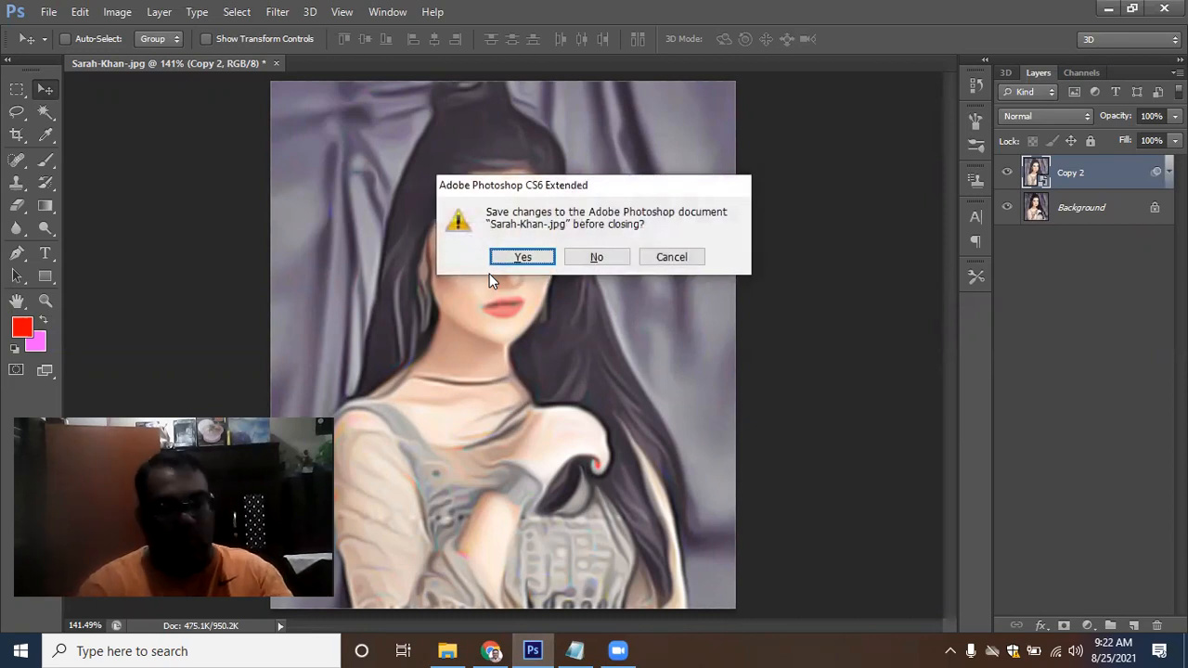
pyautogui.press('n')
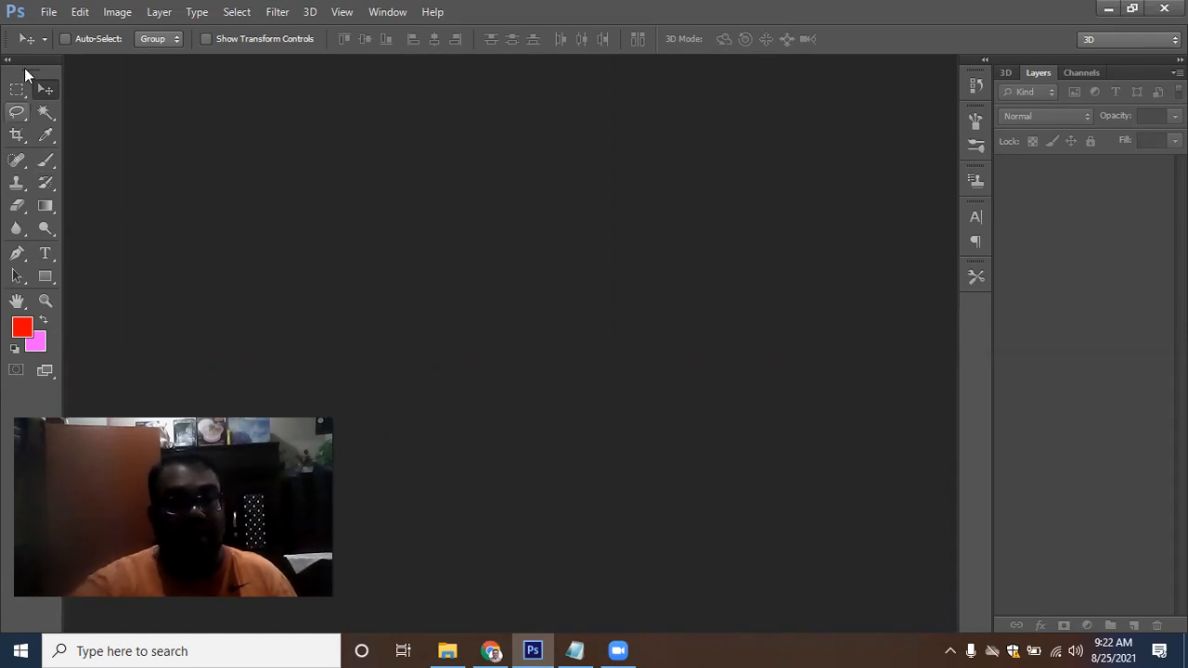
pyautogui.hotkey('alt', 'f')
pyautogui.click(64, 48)
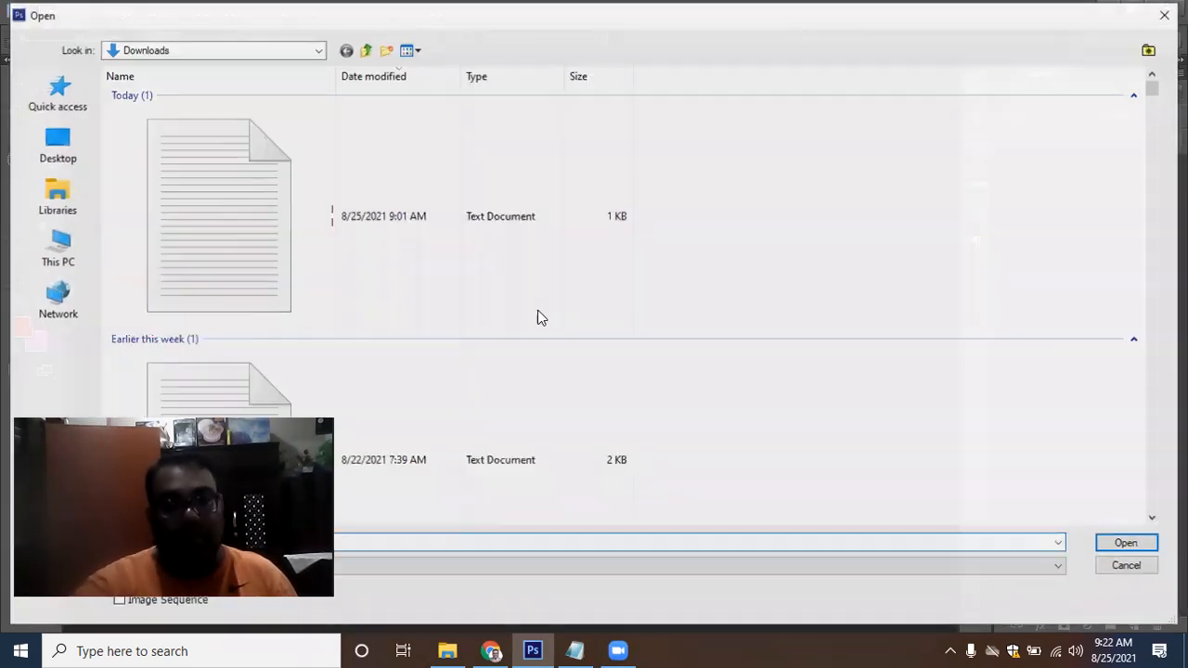
pyautogui.click(597, 366)
pyautogui.scroll(-5, 597, 369)
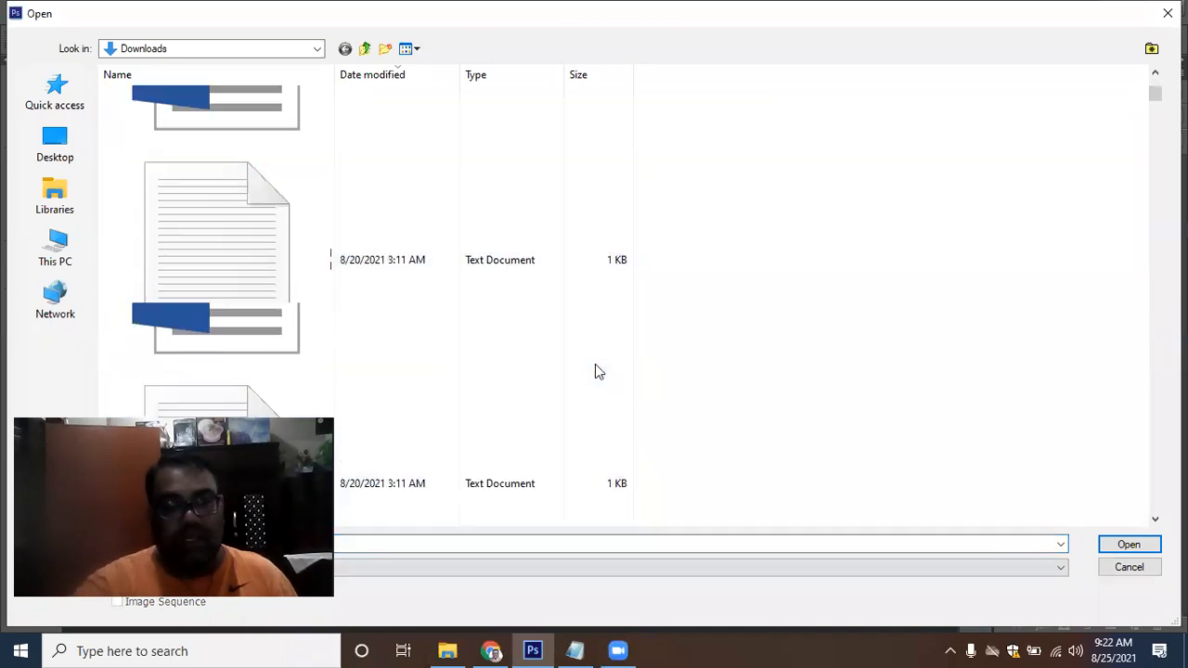
pyautogui.scroll(-3, 597, 372)
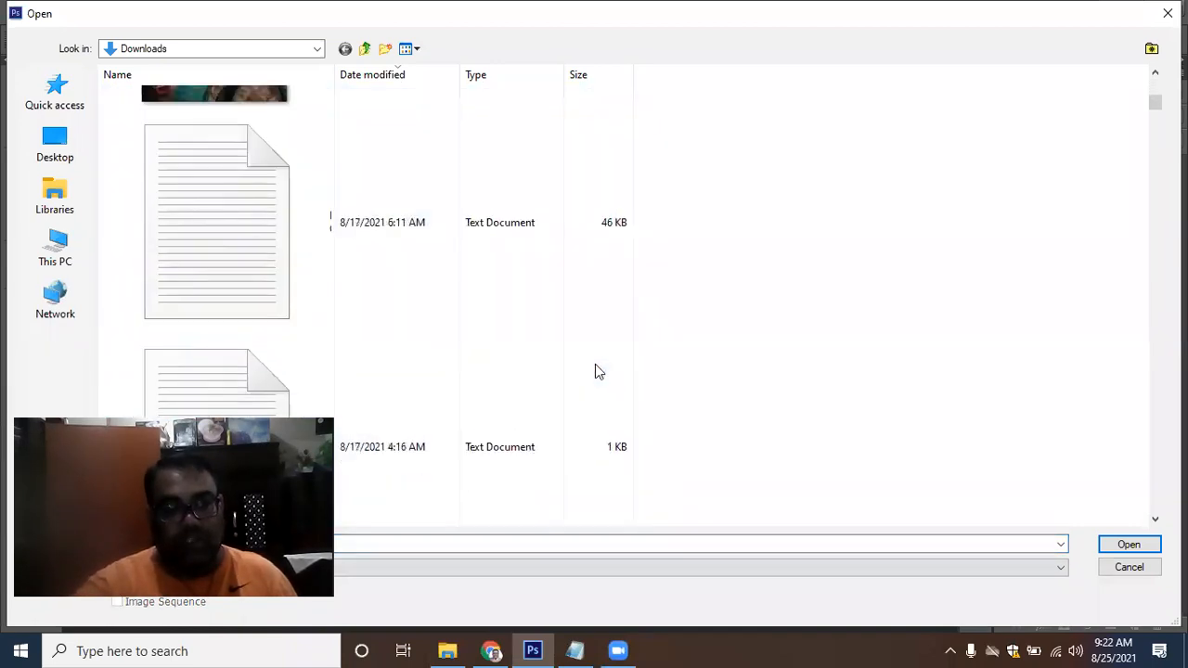
pyautogui.click(232, 271)
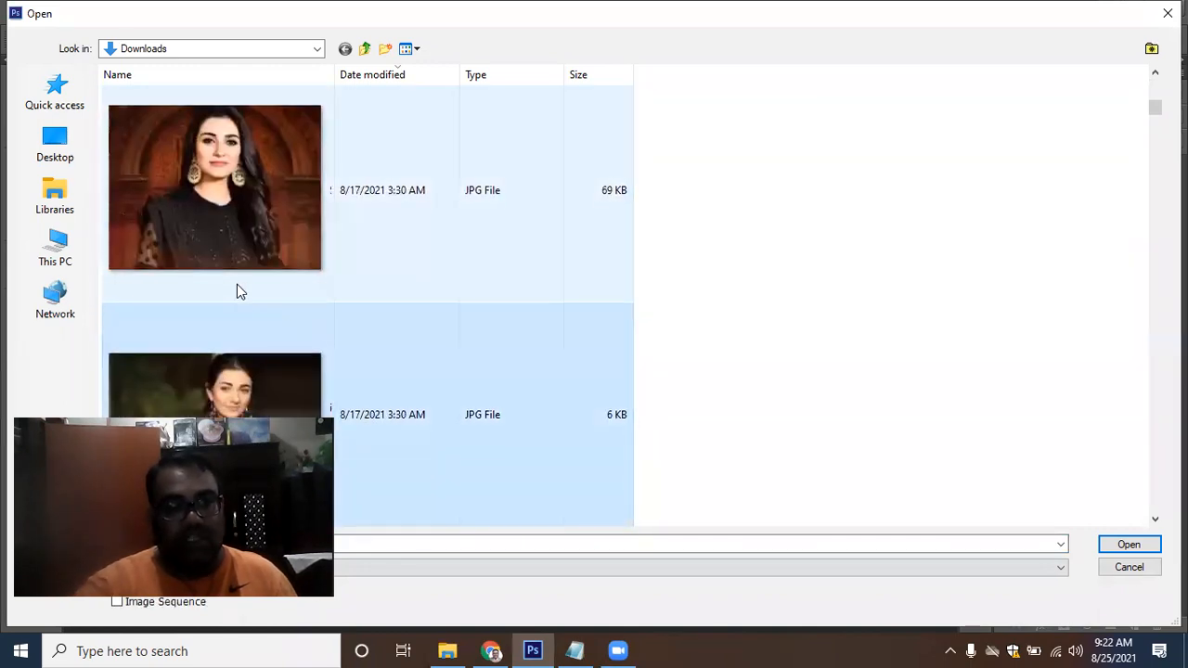
pyautogui.scroll(-2, 238, 288)
pyautogui.click(239, 289)
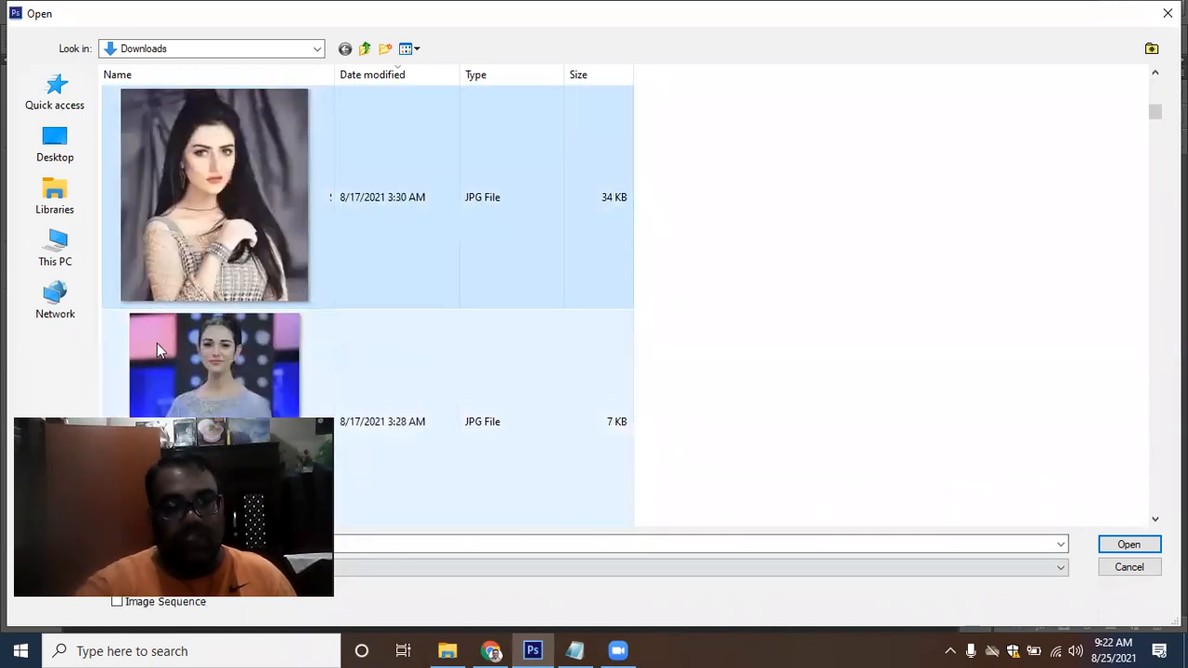
pyautogui.click(1127, 546)
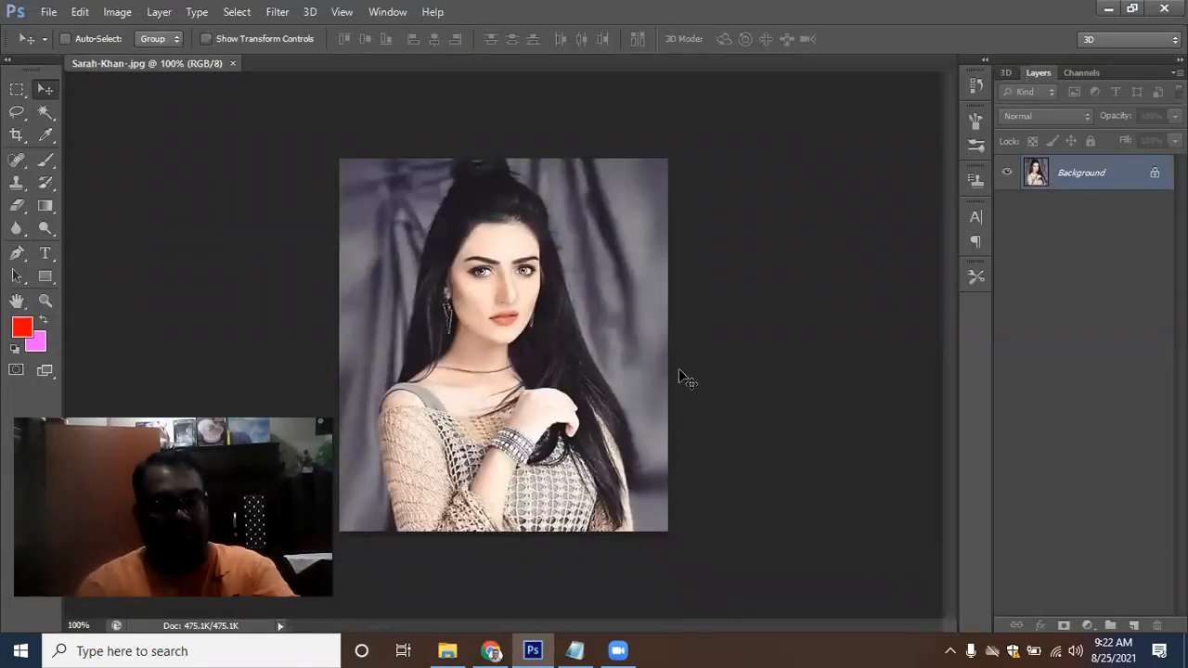
# Duplicate the Background layer and name the copy Copy-1
pyautogui.hotkey('ctrl', '+')
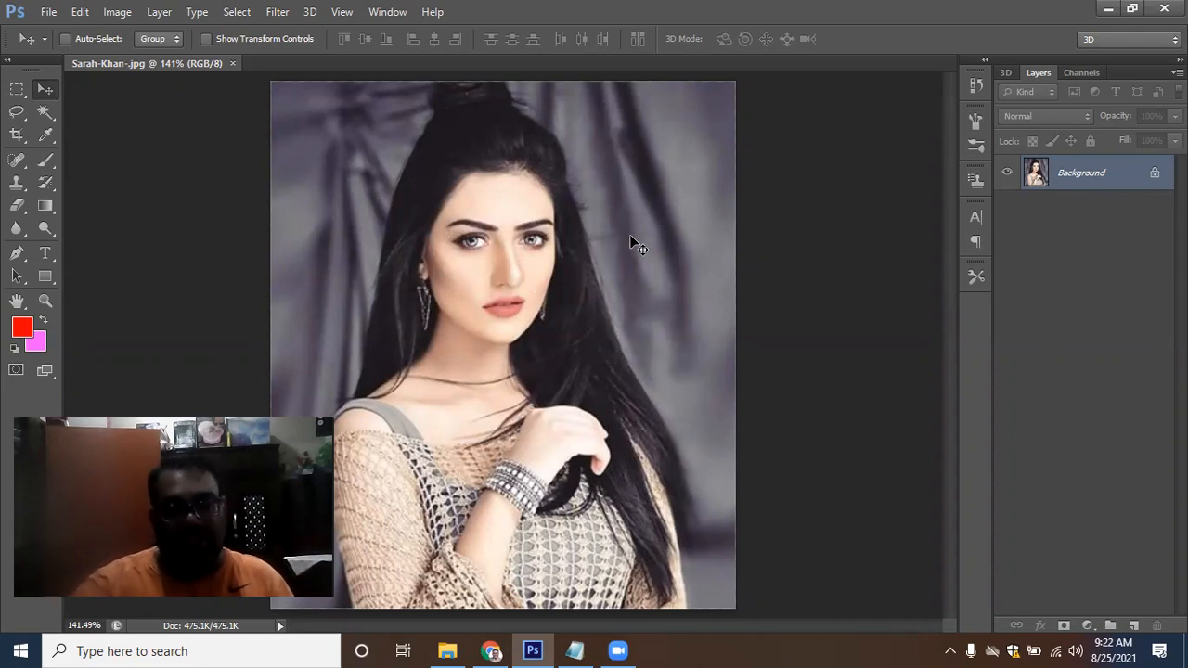
pyautogui.rightClick(1119, 169)
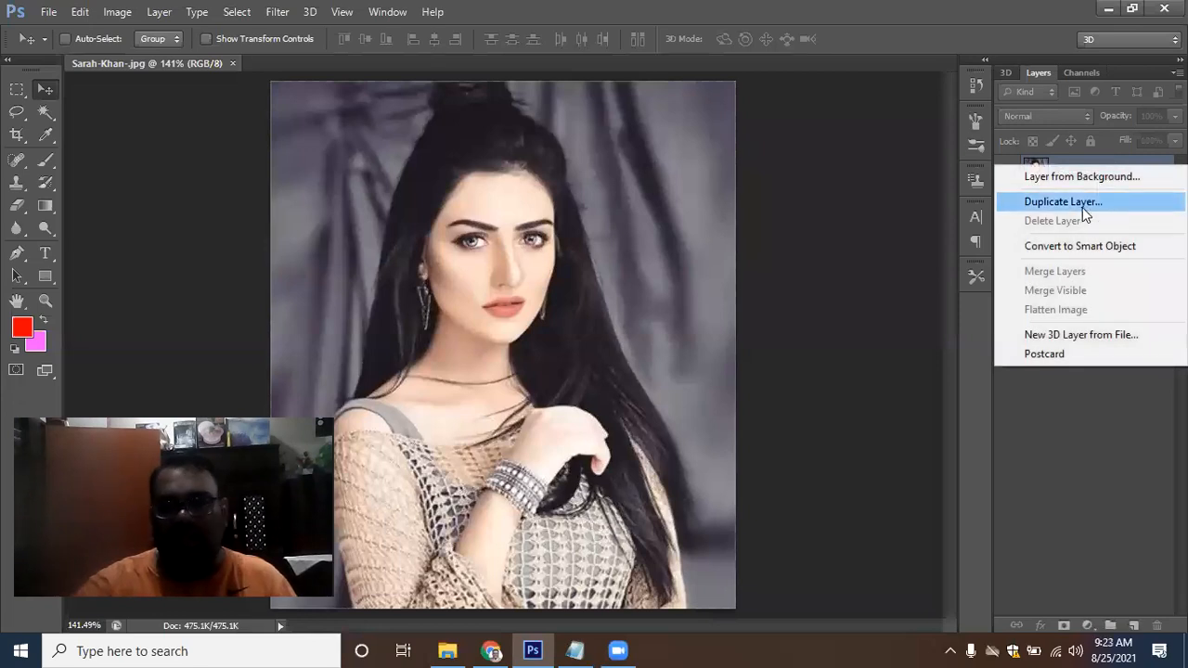
pyautogui.click(1084, 213)
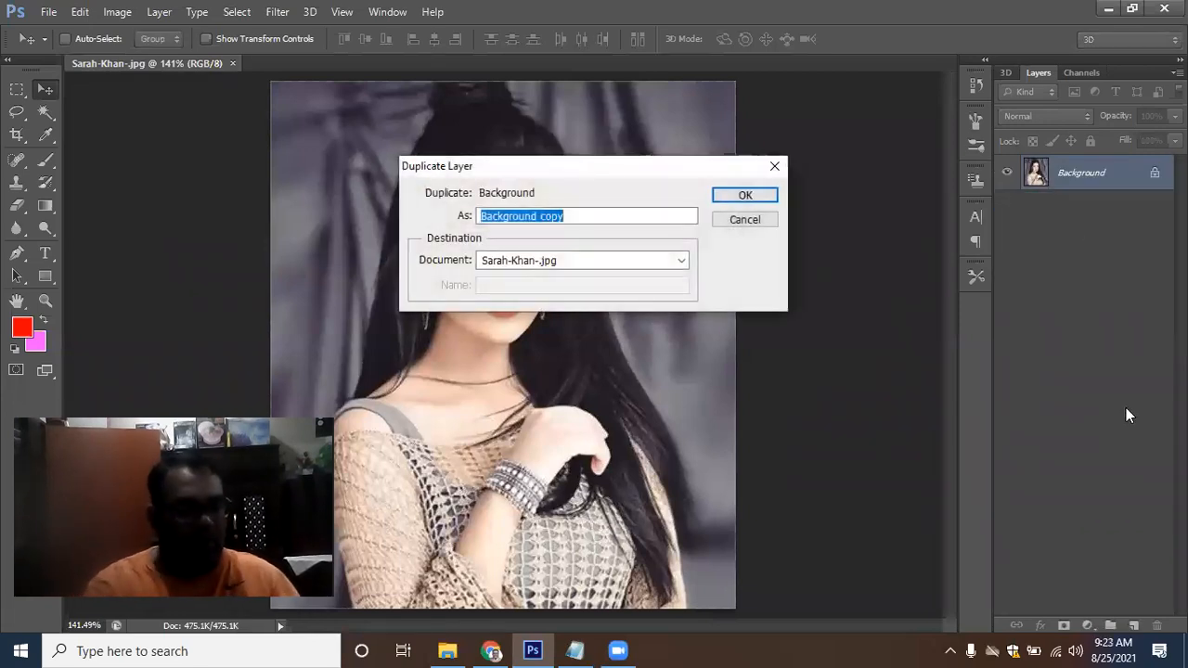
pyautogui.write('Copy')
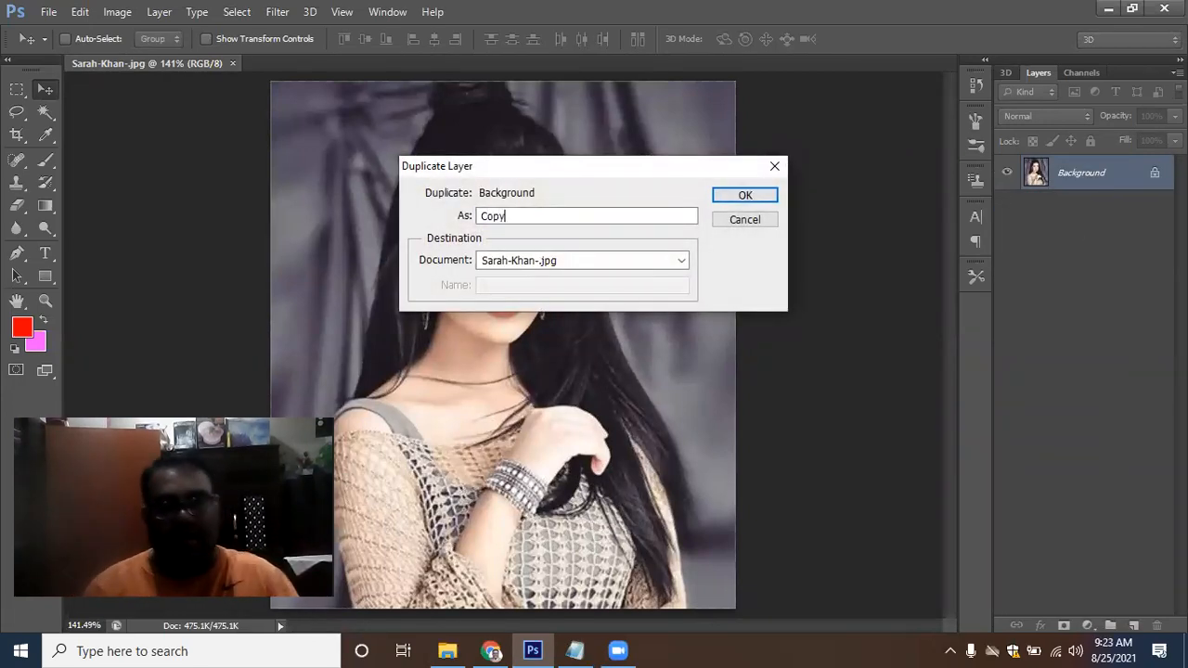
pyautogui.write('-1')
pyautogui.press('Return')
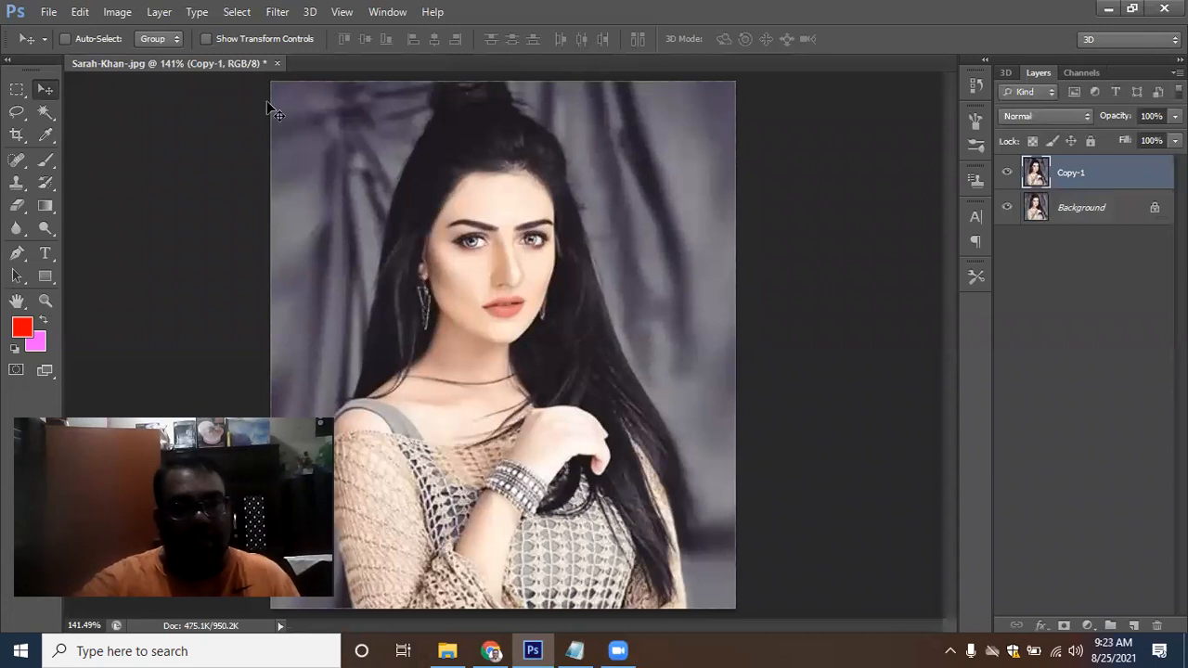
# Apply Shadows/Highlights to Copy-1 with a Shadows amount of 35% and Highlights amount of 0%
pyautogui.click(117, 12)
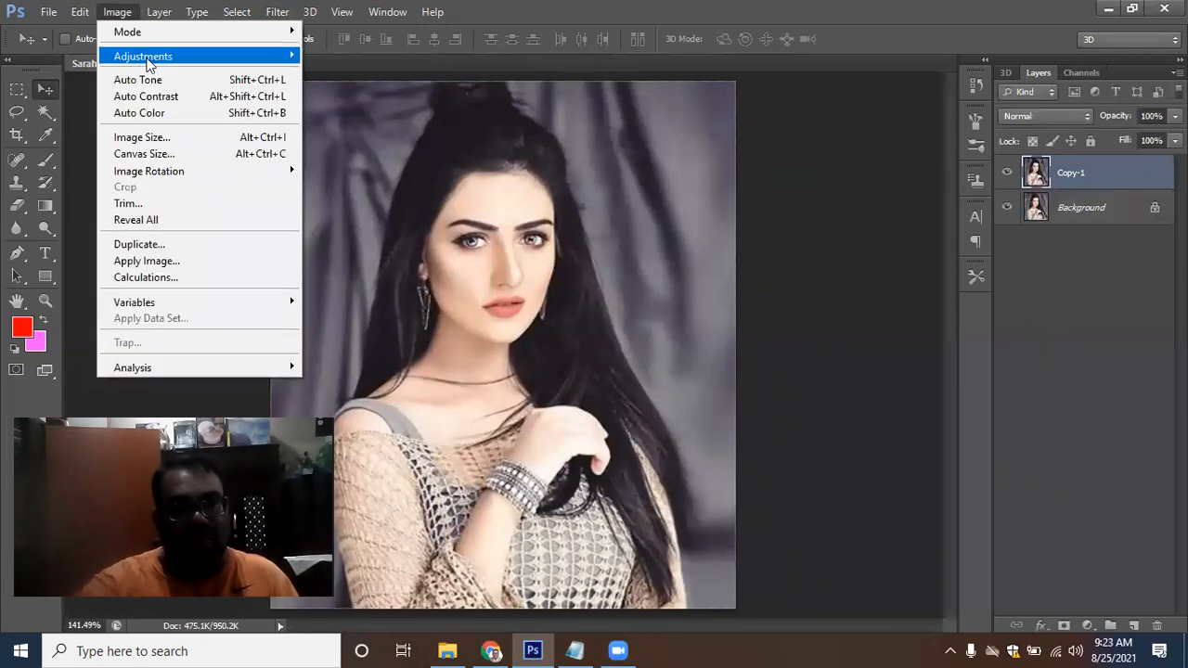
pyautogui.moveTo(169, 62)
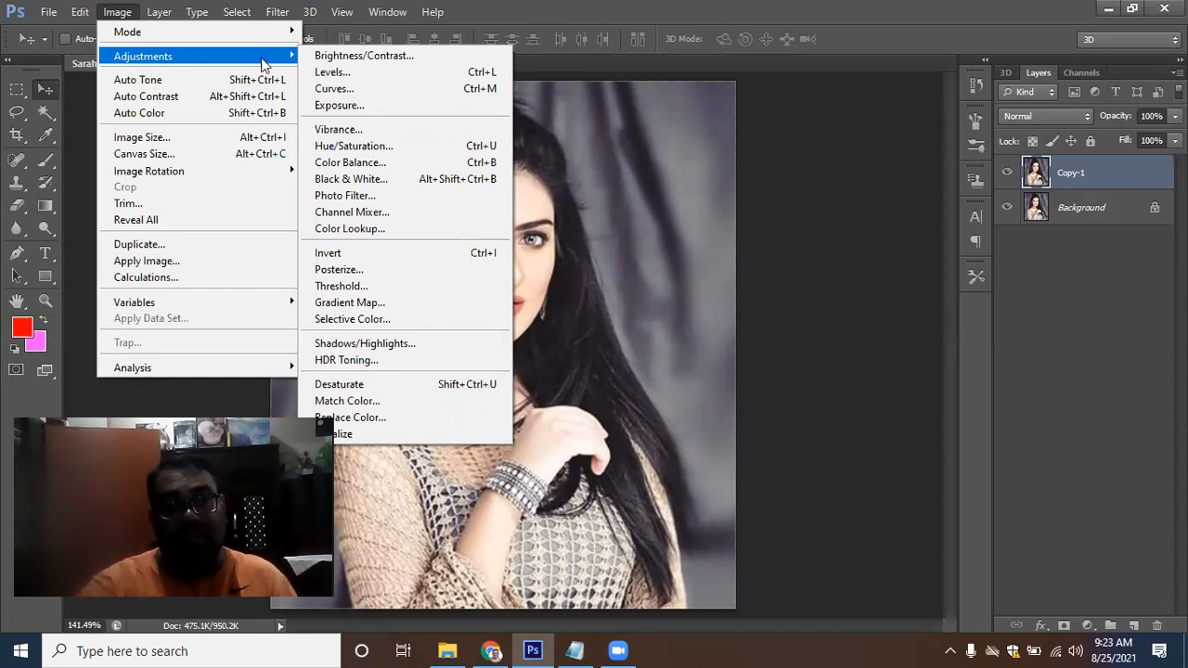
pyautogui.click(442, 345)
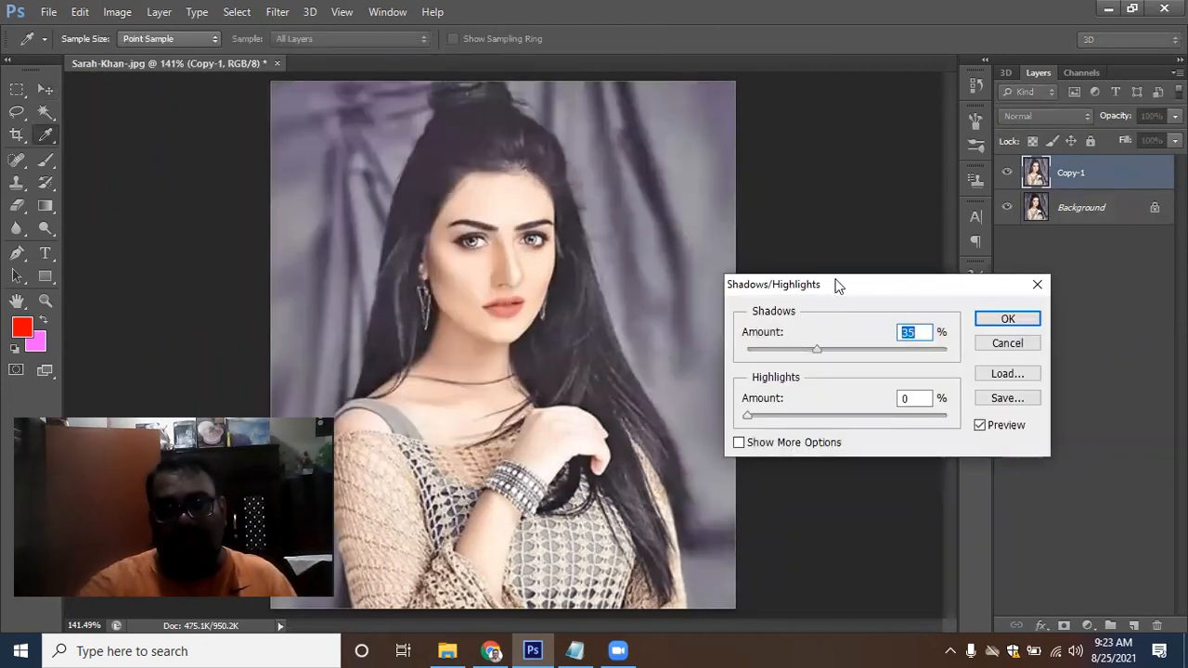
pyautogui.moveTo(840, 285); pyautogui.dragTo(780, 275)
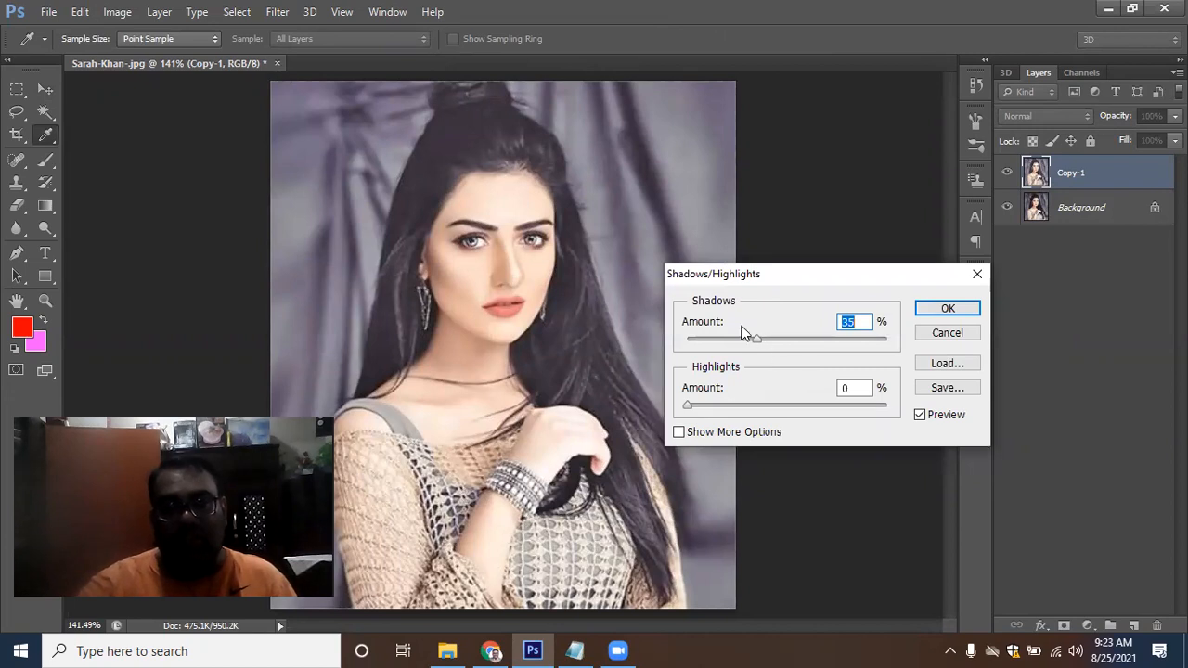
pyautogui.moveTo(754, 342)
pyautogui.mouseDown()
pyautogui.moveTo(829, 342)
pyautogui.moveTo(748, 340)
pyautogui.moveTo(768, 340)
pyautogui.mouseUp()
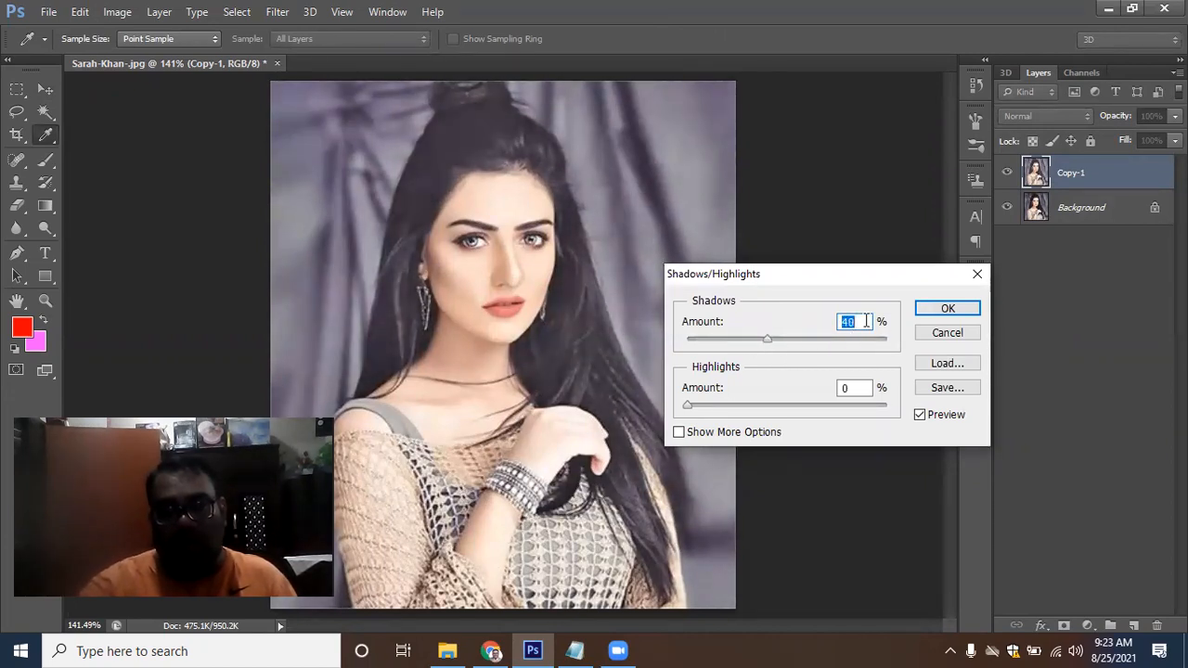
pyautogui.write('35')
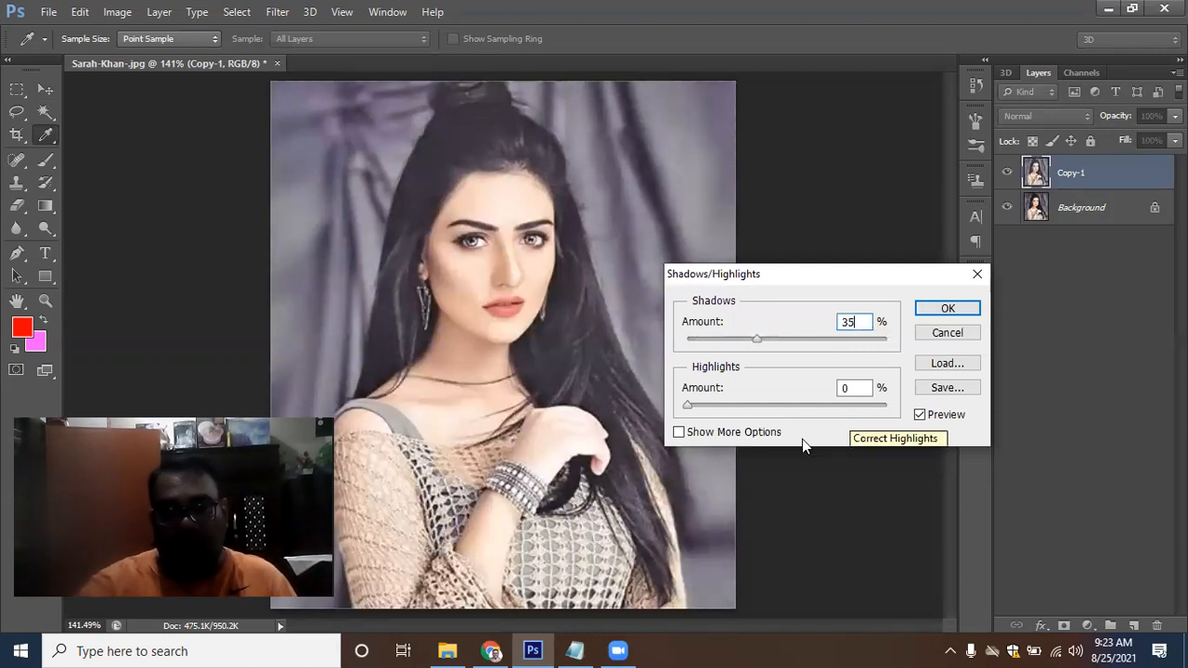
pyautogui.click(859, 390)
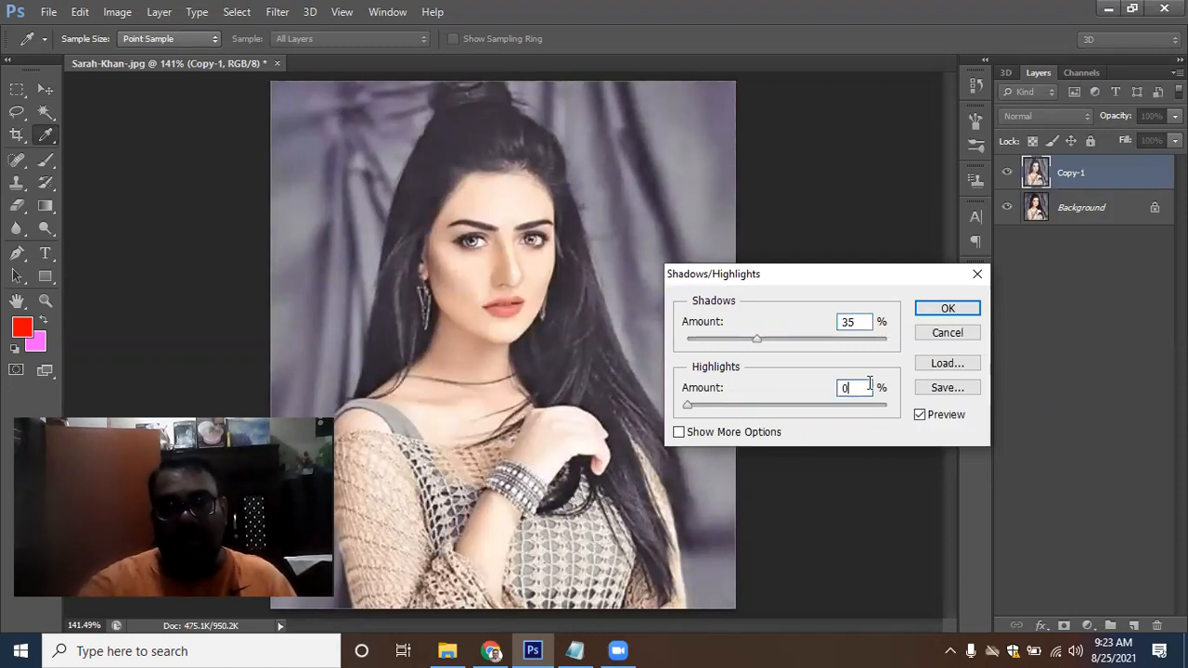
pyautogui.click(965, 317)
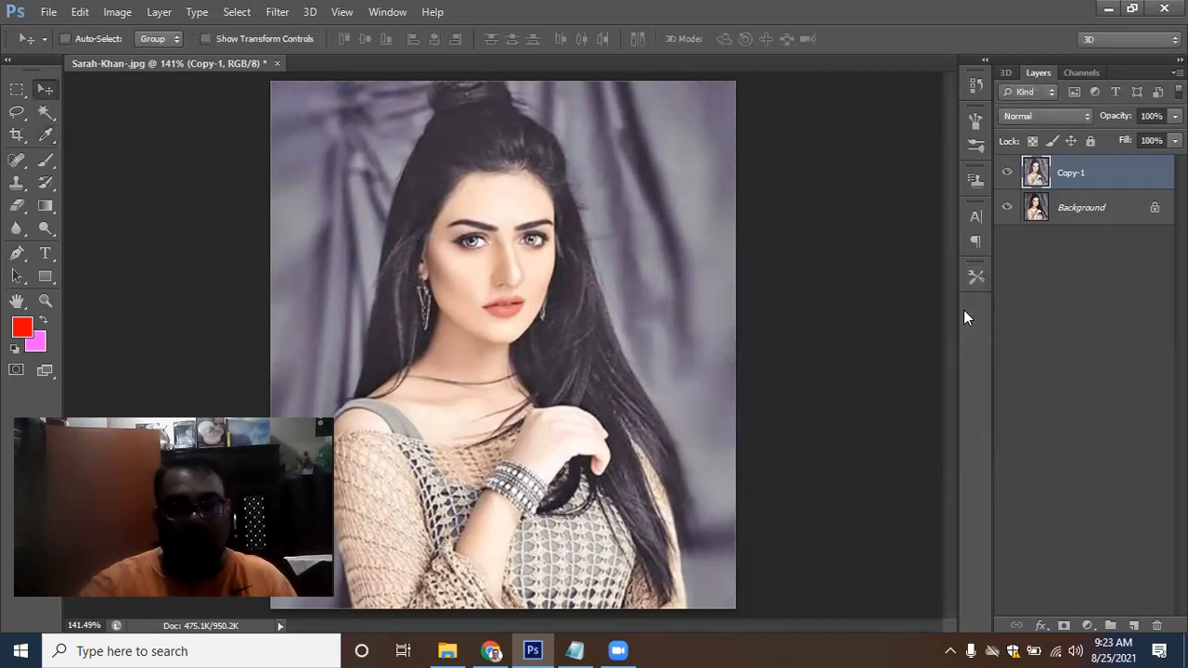
# Duplicate the Copy-1 layer and name the new layer Copy -2
pyautogui.rightClick(1096, 182)
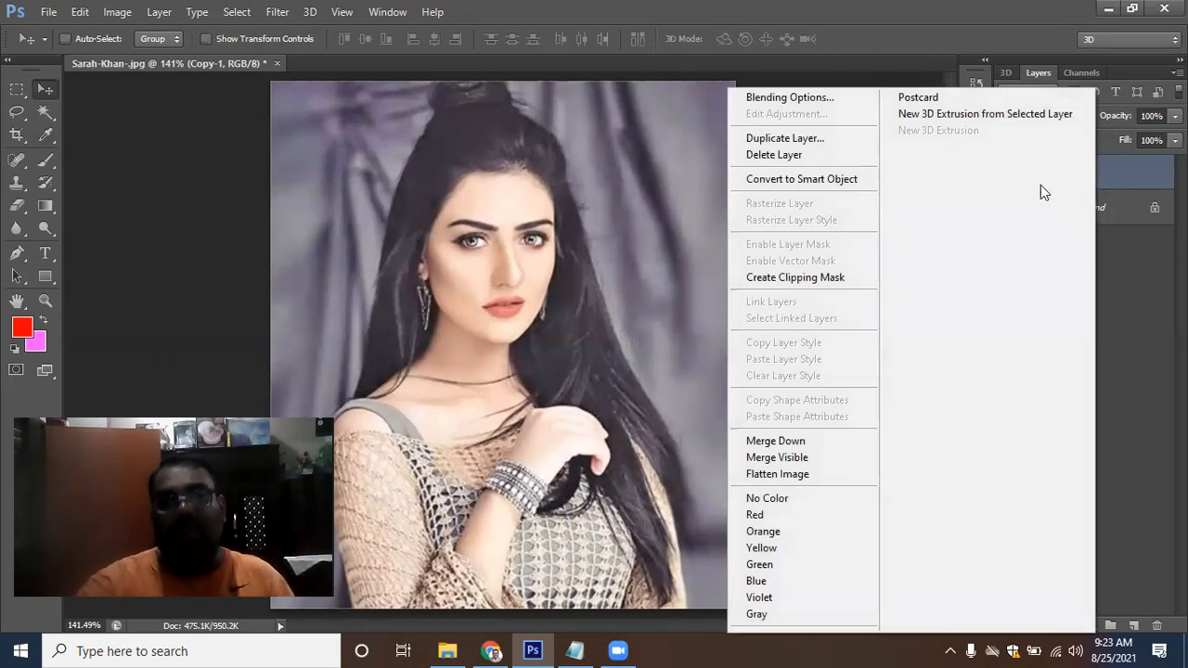
pyautogui.click(826, 138)
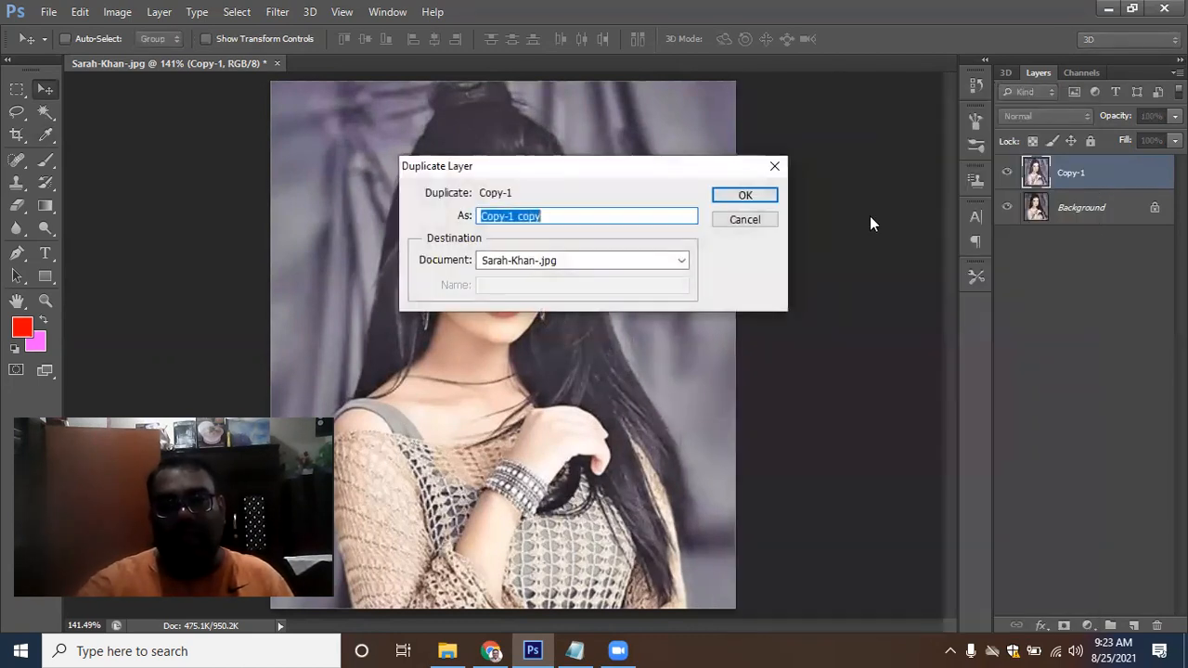
pyautogui.write('Copy -2')
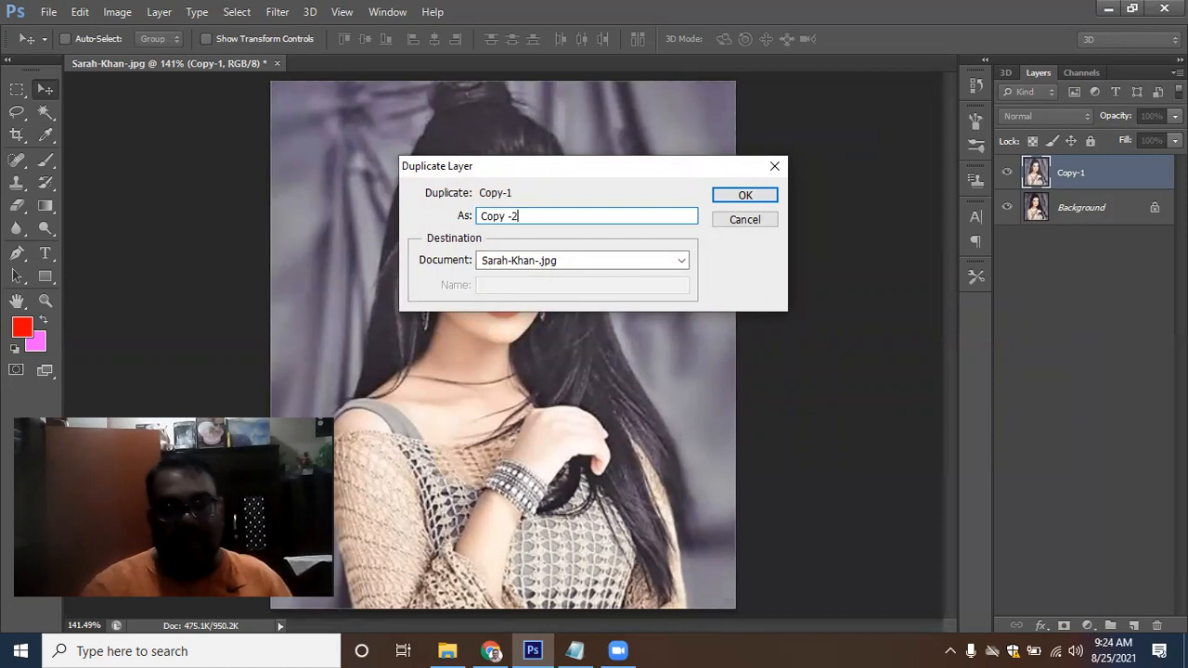
pyautogui.press('Return')
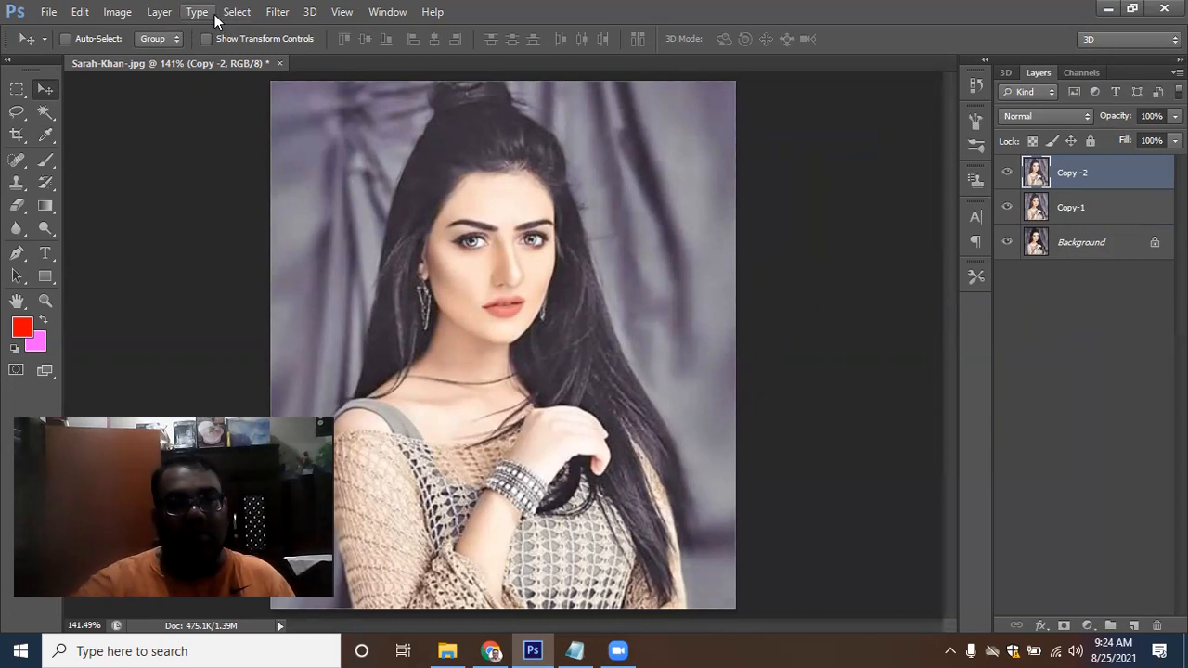
# Apply the High Pass filter to Copy -2 with a radius of 2 pixels
pyautogui.click(276, 11)
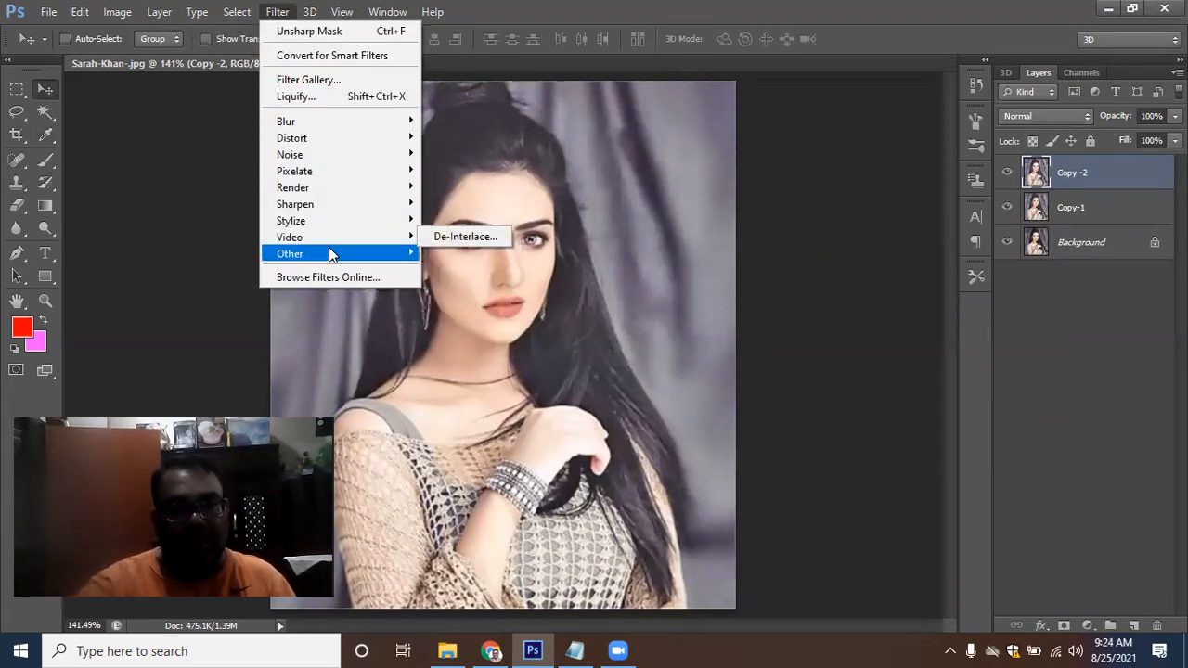
pyautogui.moveTo(334, 252)
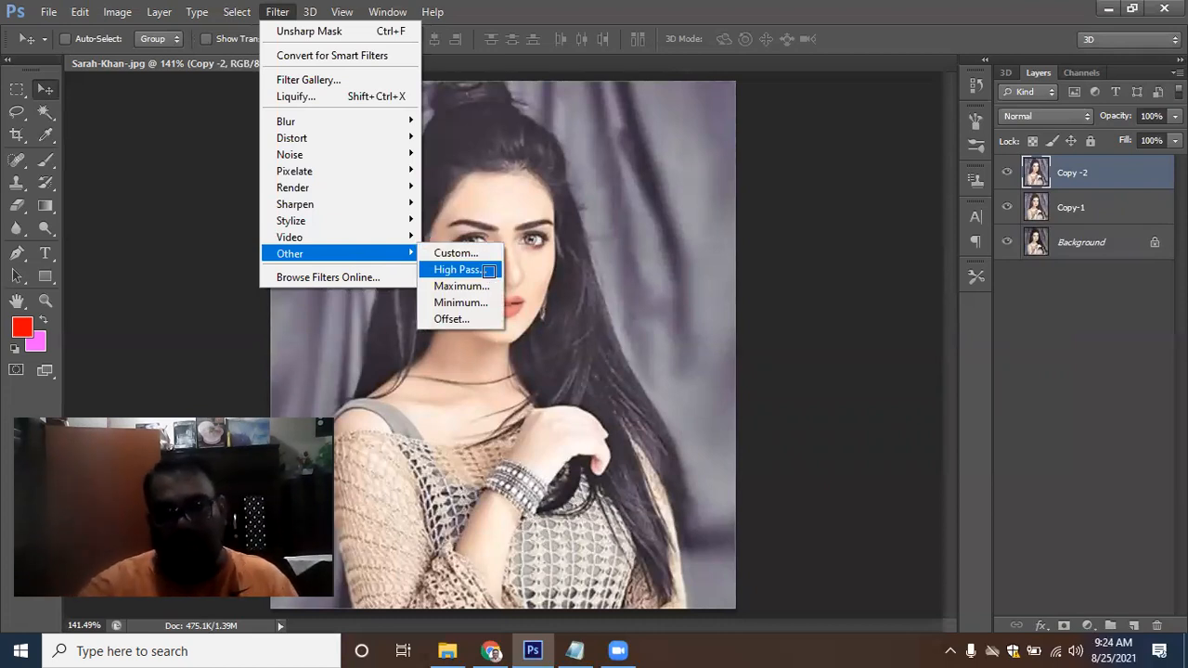
pyautogui.click(460, 270)
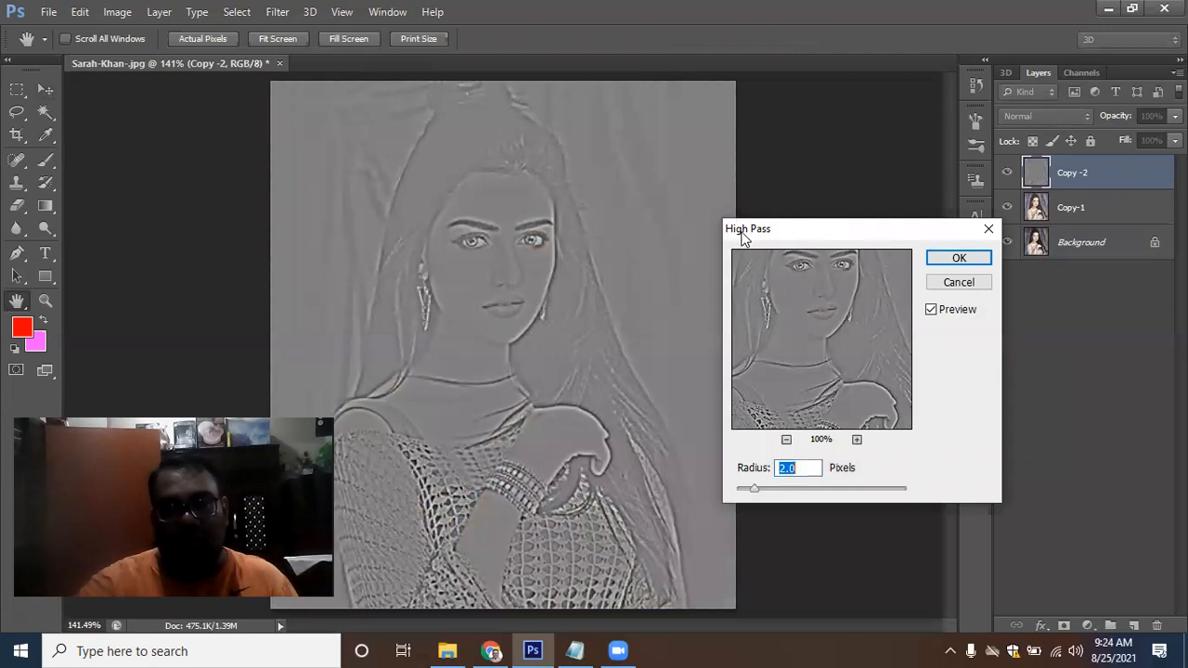
pyautogui.moveTo(775, 232); pyautogui.dragTo(730, 227)
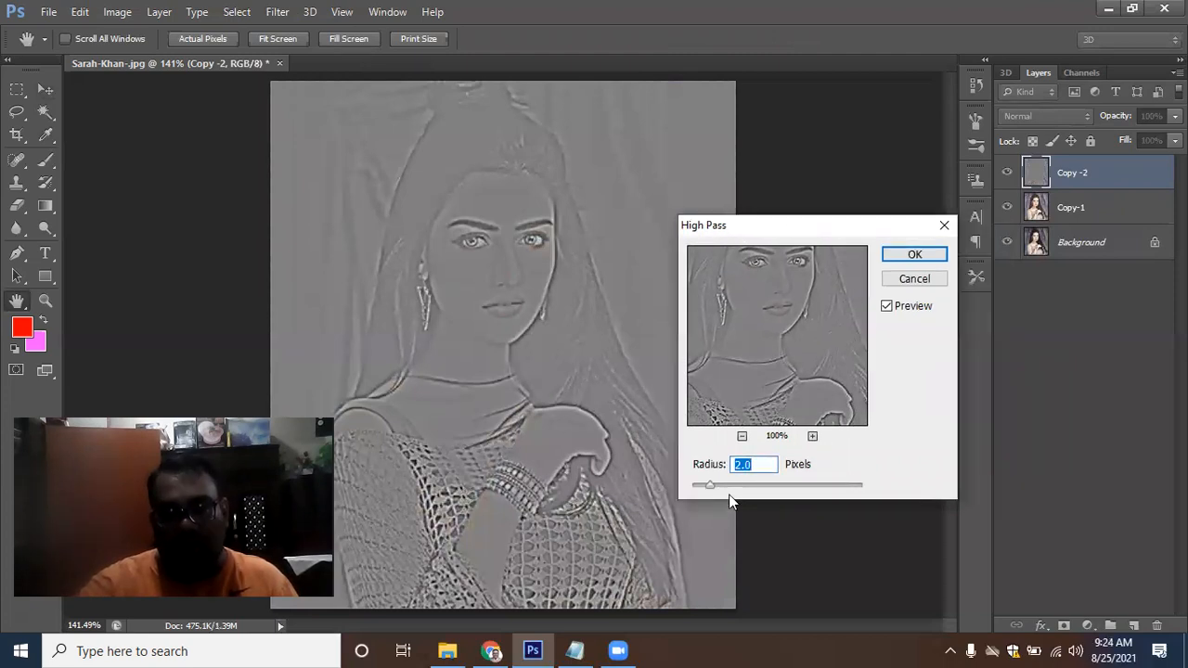
pyautogui.moveTo(710, 482); pyautogui.dragTo(751, 480)
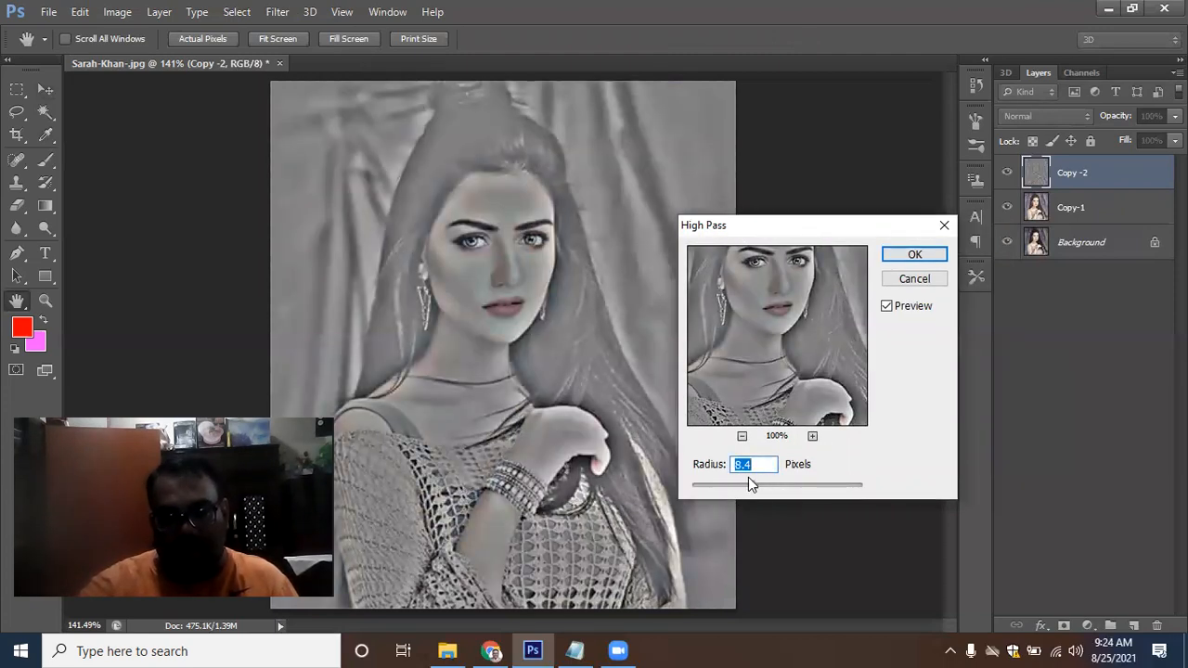
pyautogui.write('2')
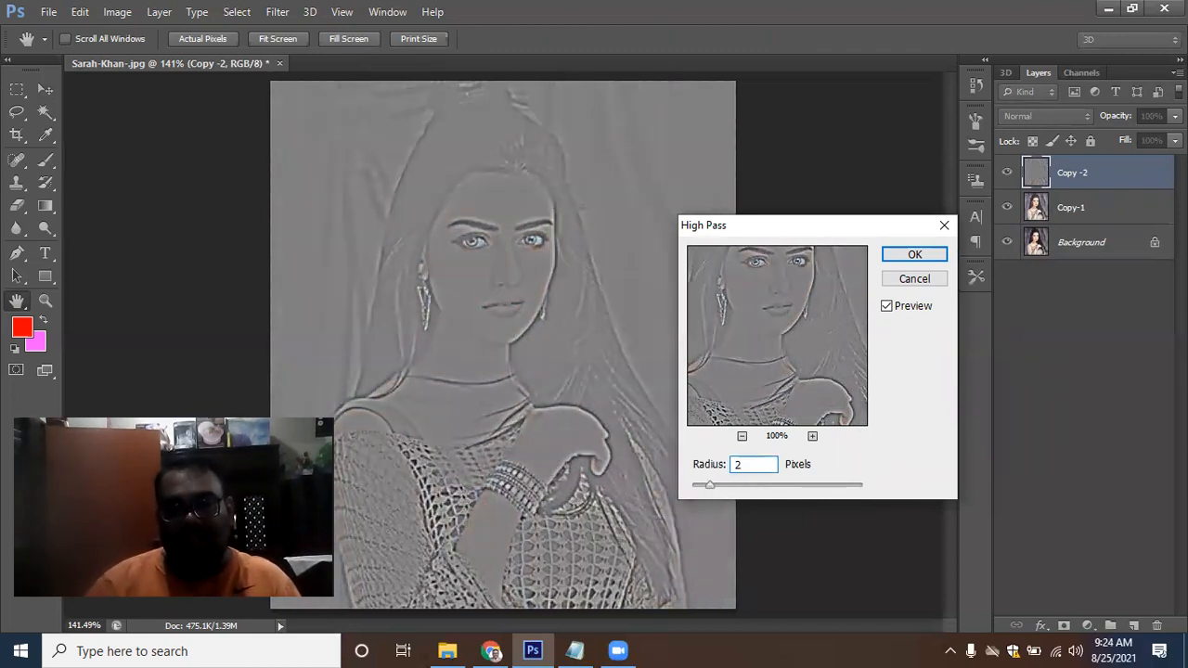
pyautogui.press('Return')
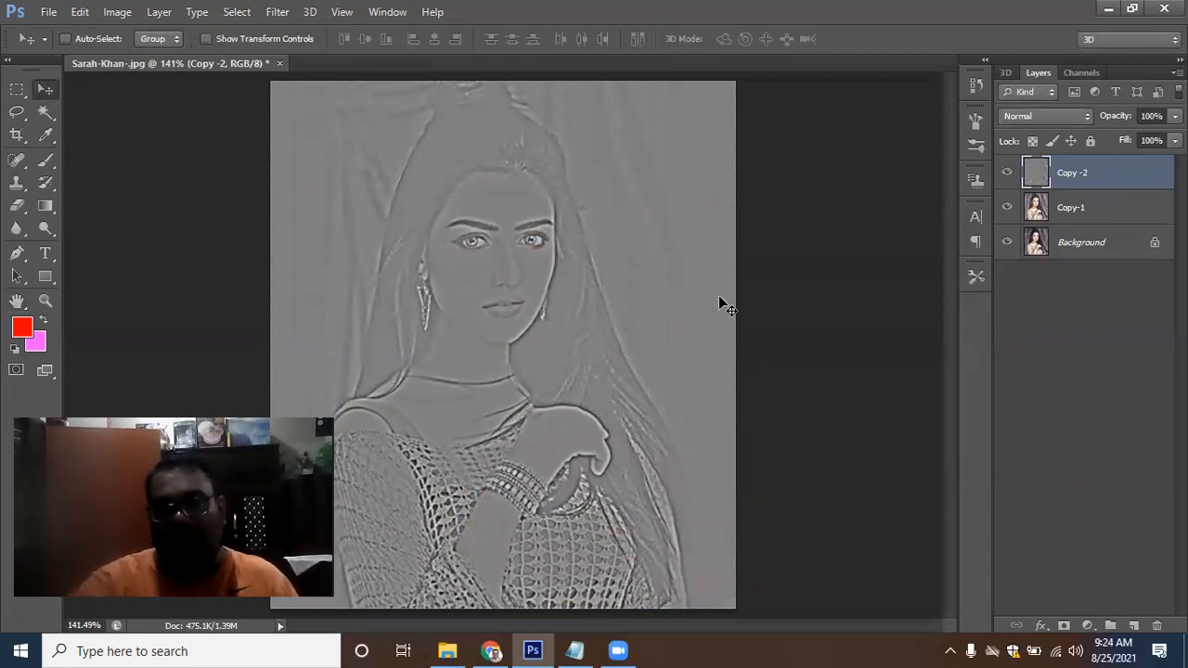
# Set Copy -2's blend mode to Overlay and merge it down together with Copy-1 into one layer
pyautogui.click(1086, 115)
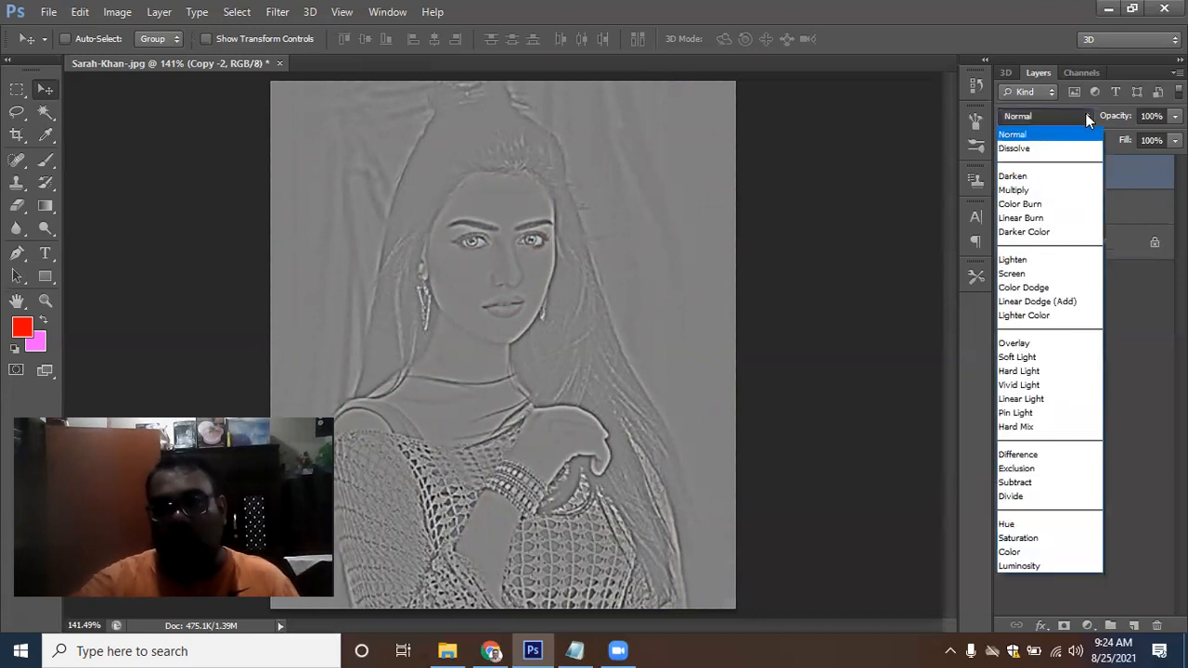
pyautogui.click(1063, 344)
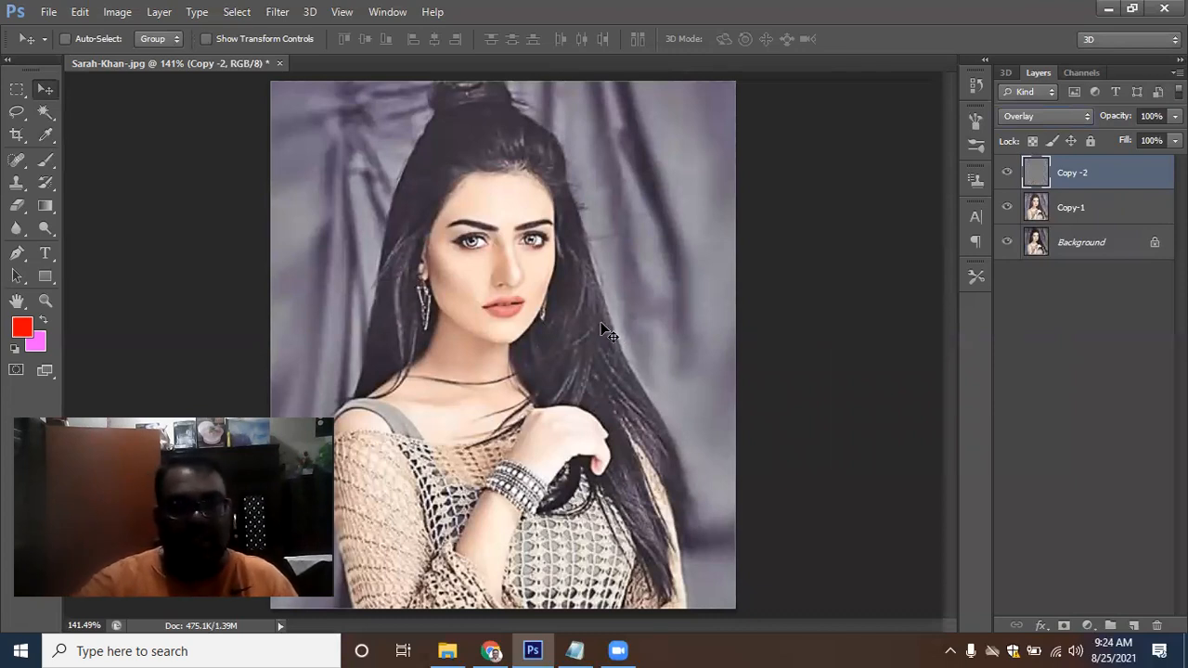
pyautogui.click(1083, 212)
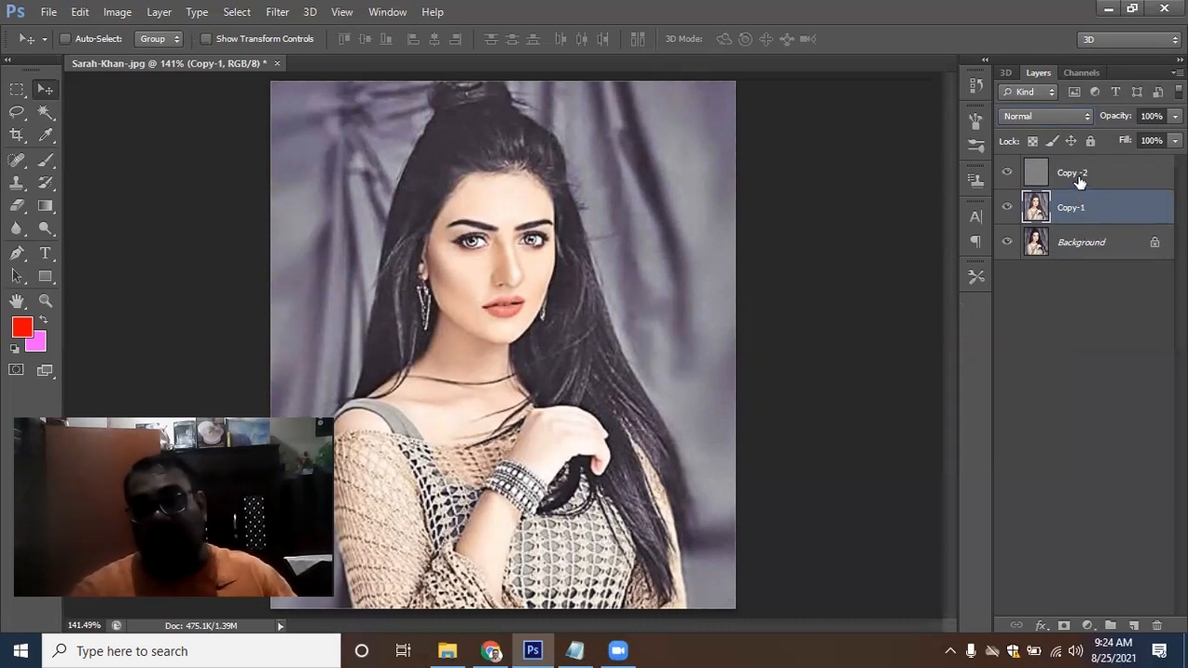
pyautogui.keyDown('shift'); pyautogui.click(1080, 181); pyautogui.keyUp('shift')
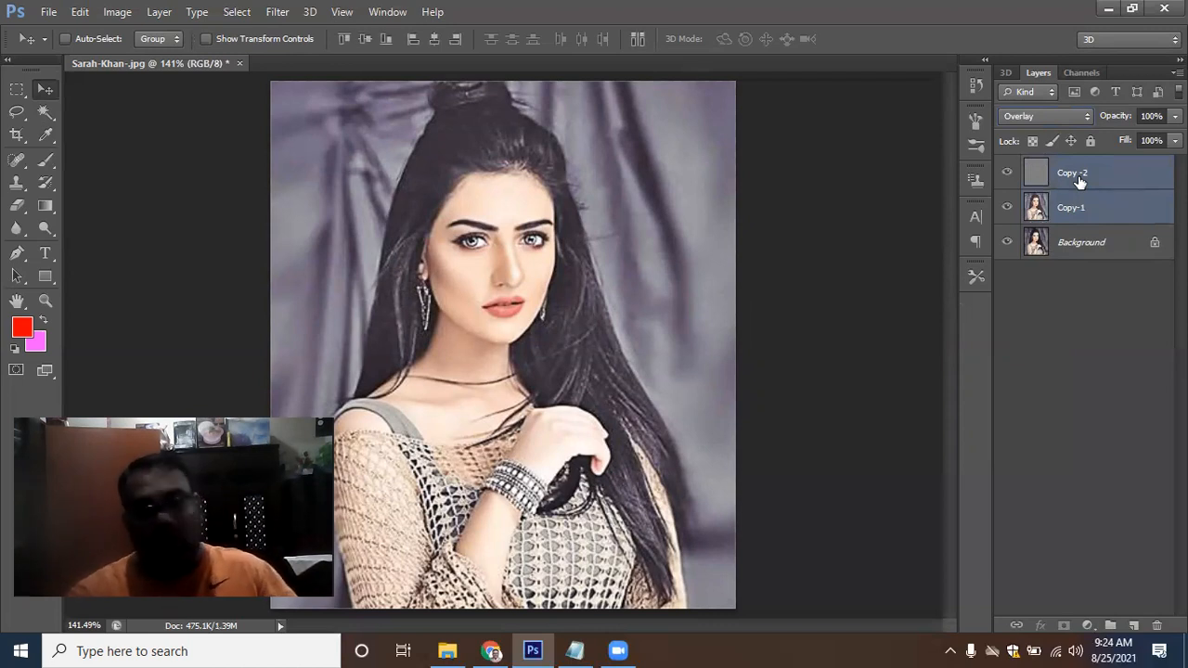
pyautogui.hotkey('ctrl', 'e')
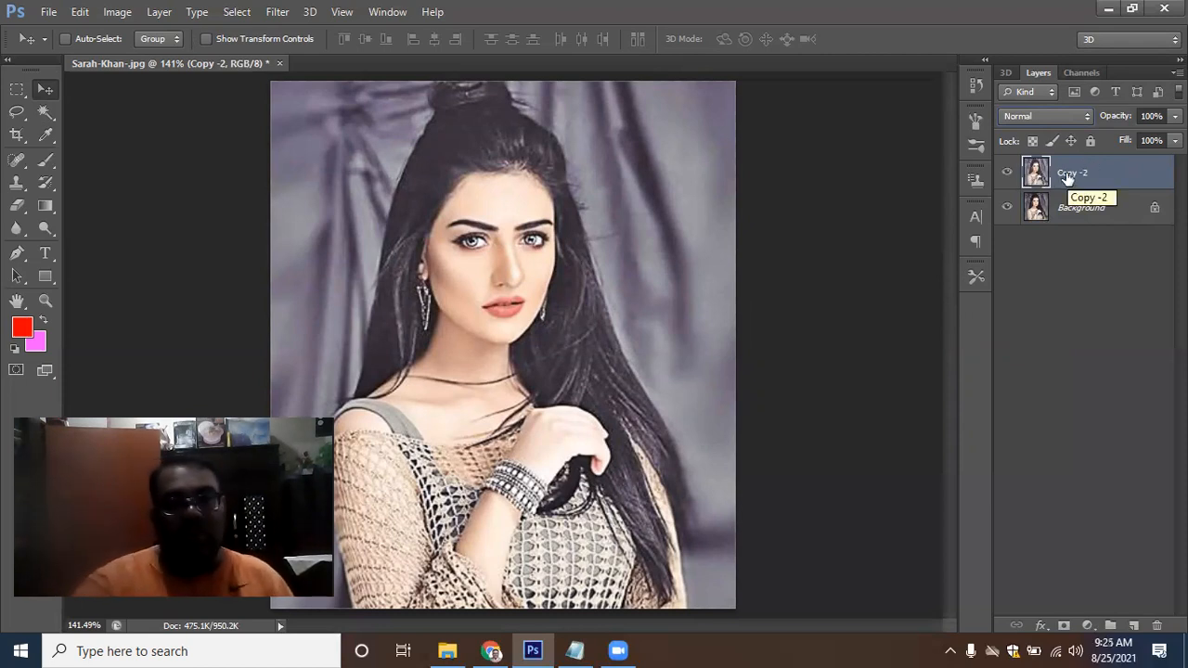
# Apply Unsharp Mask to the merged Copy -2 layer with Amount 100%, Radius 2.0 pixels and Threshold 0 levels
pyautogui.click(275, 13)
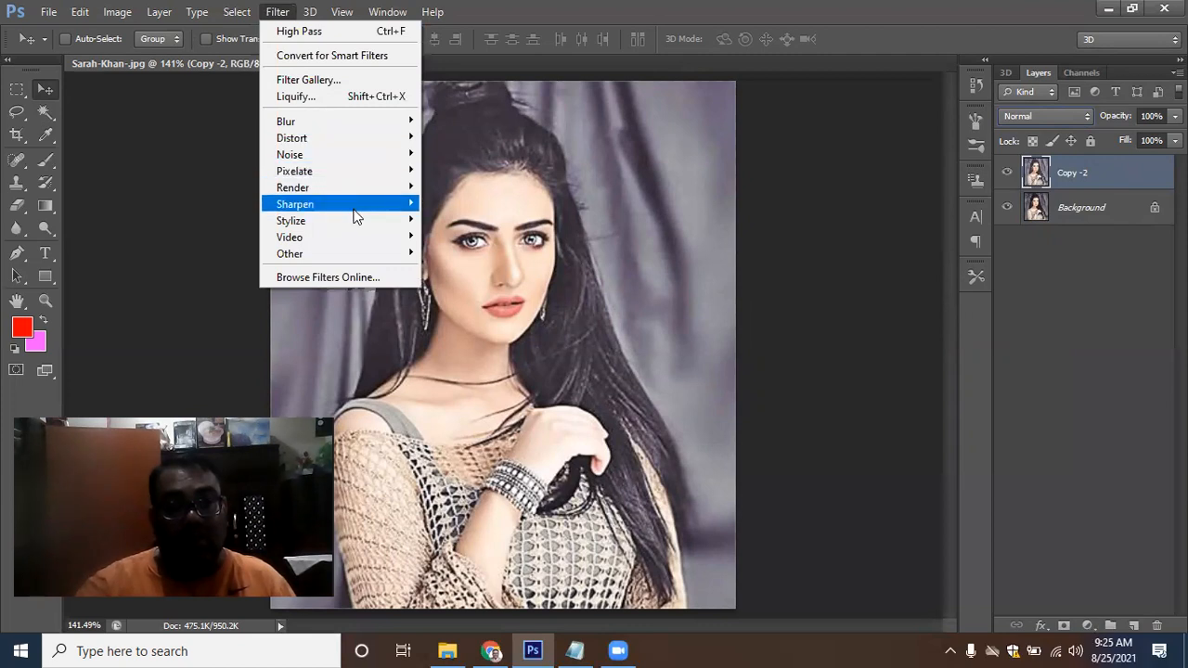
pyautogui.moveTo(345, 211)
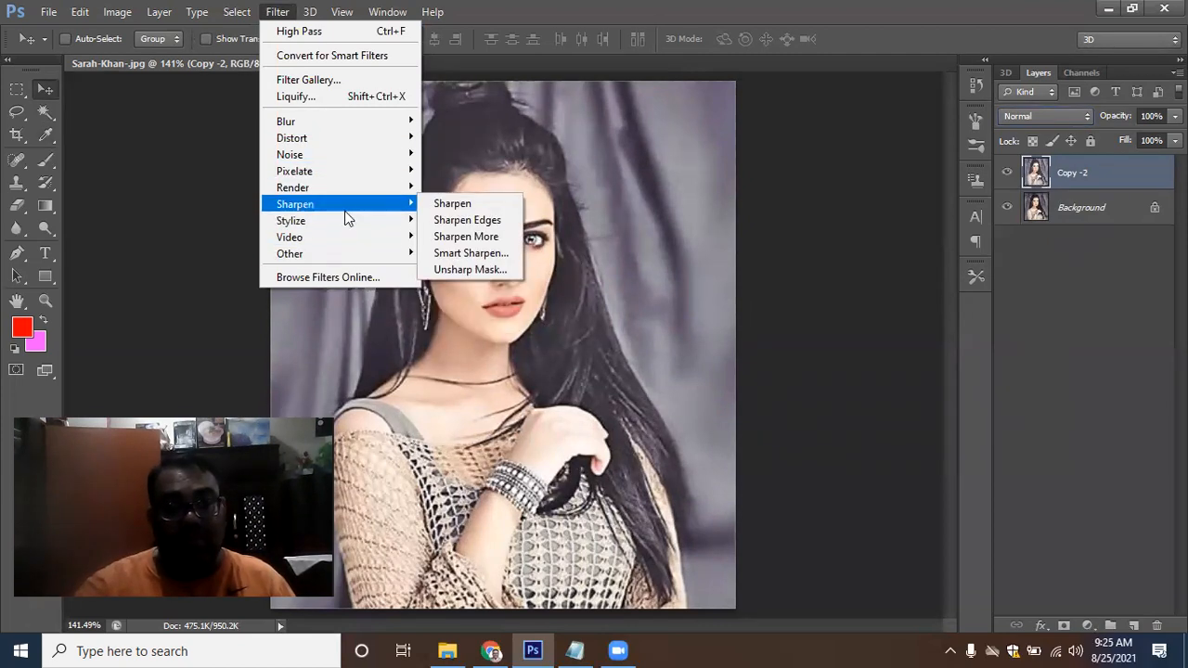
pyautogui.click(491, 270)
pyautogui.moveTo(540, 204); pyautogui.dragTo(555, 267)
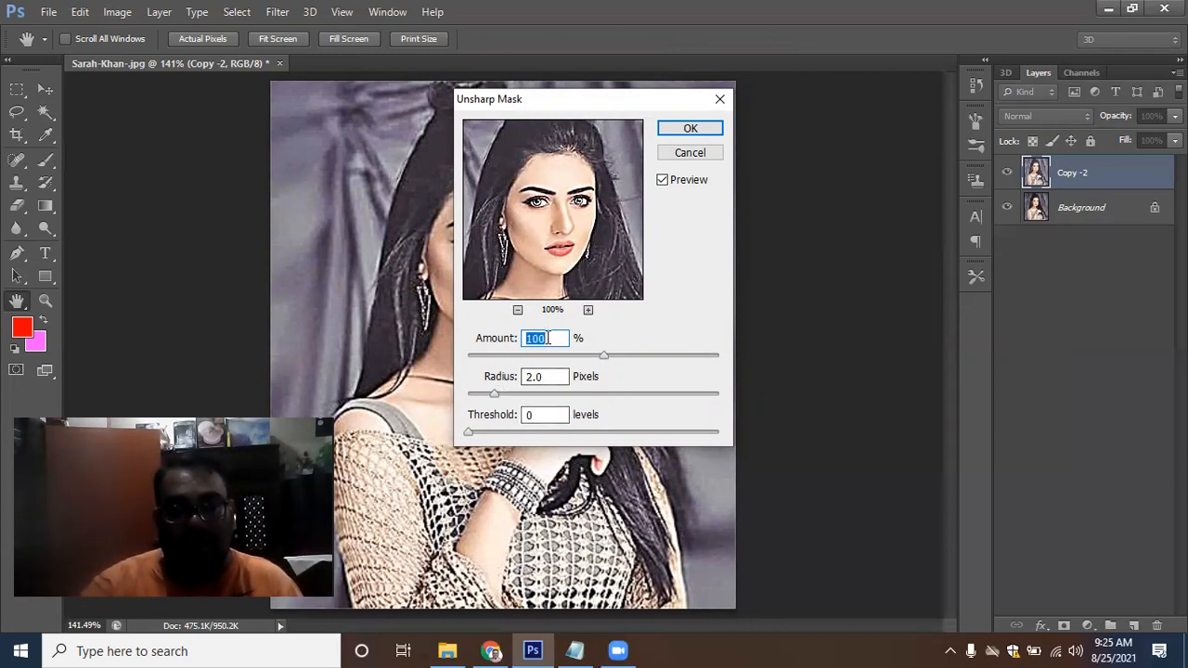
pyautogui.moveTo(630, 362); pyautogui.dragTo(625, 360)
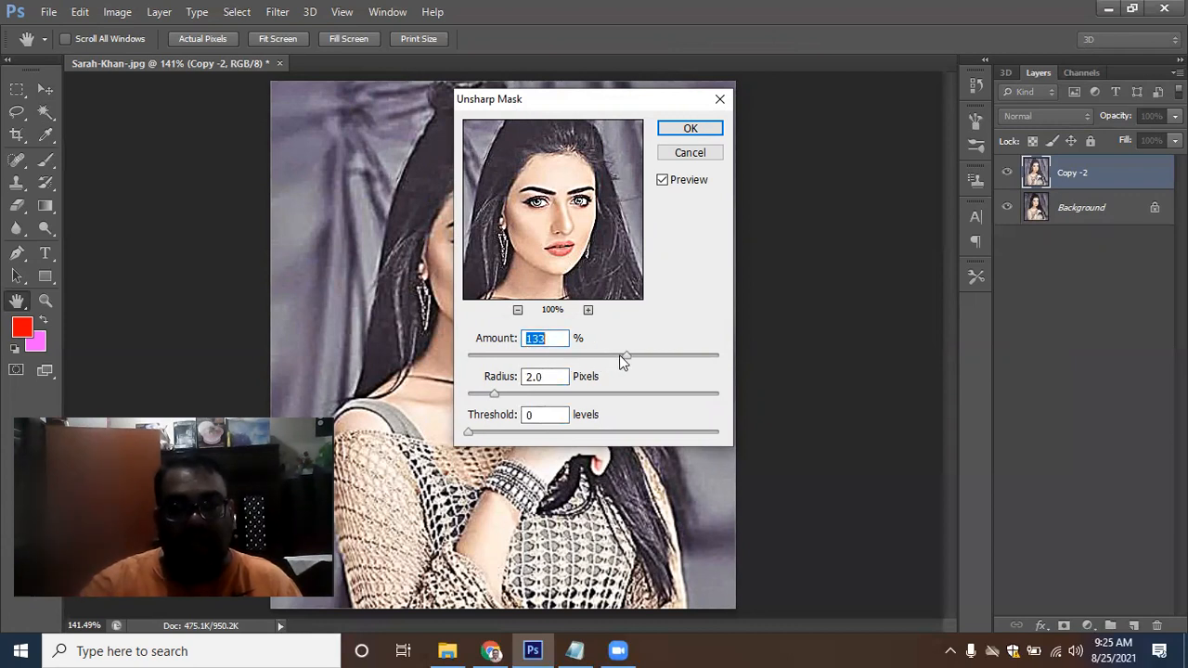
pyautogui.write('100')
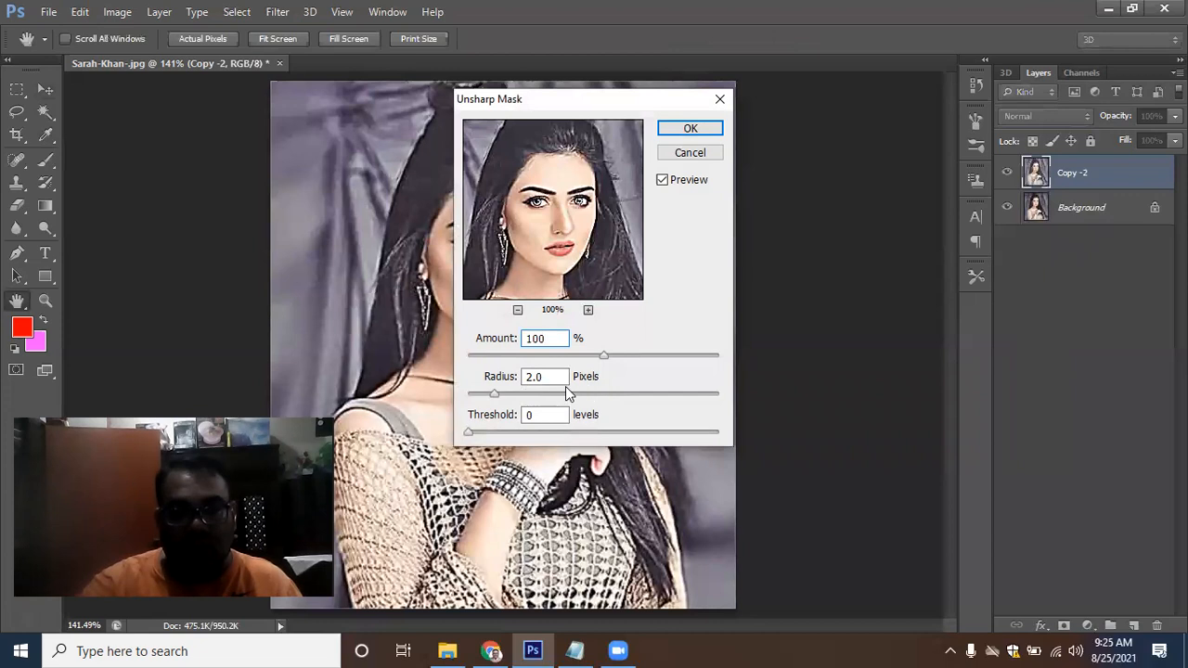
pyautogui.click(500, 377)
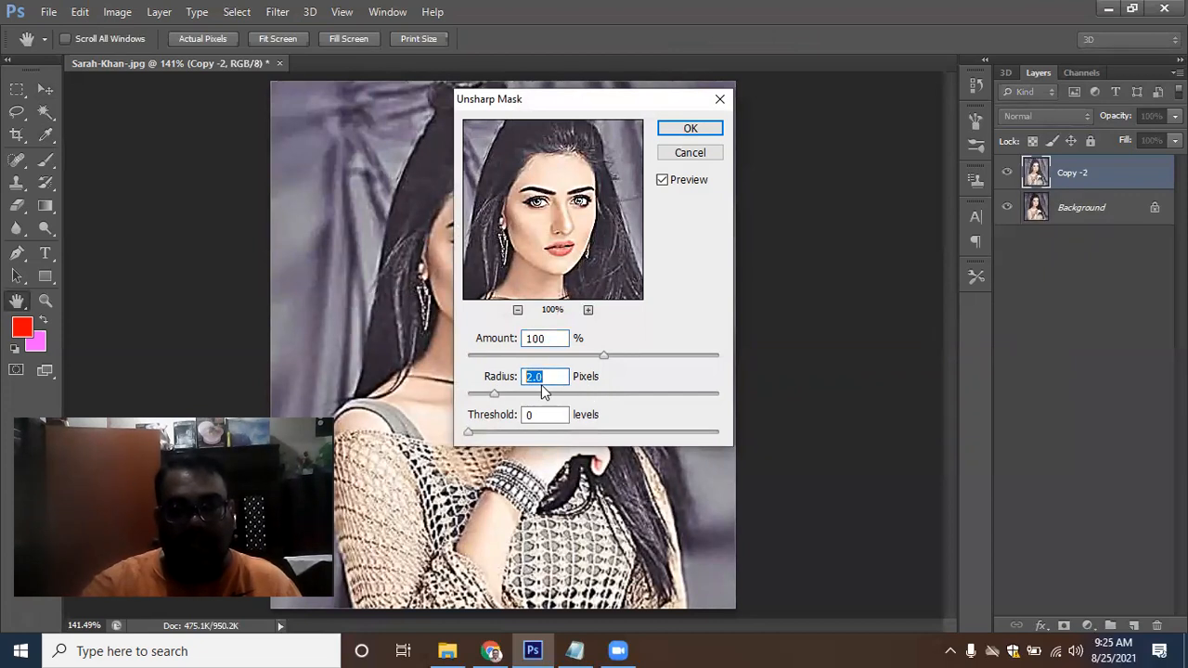
pyautogui.click(691, 129)
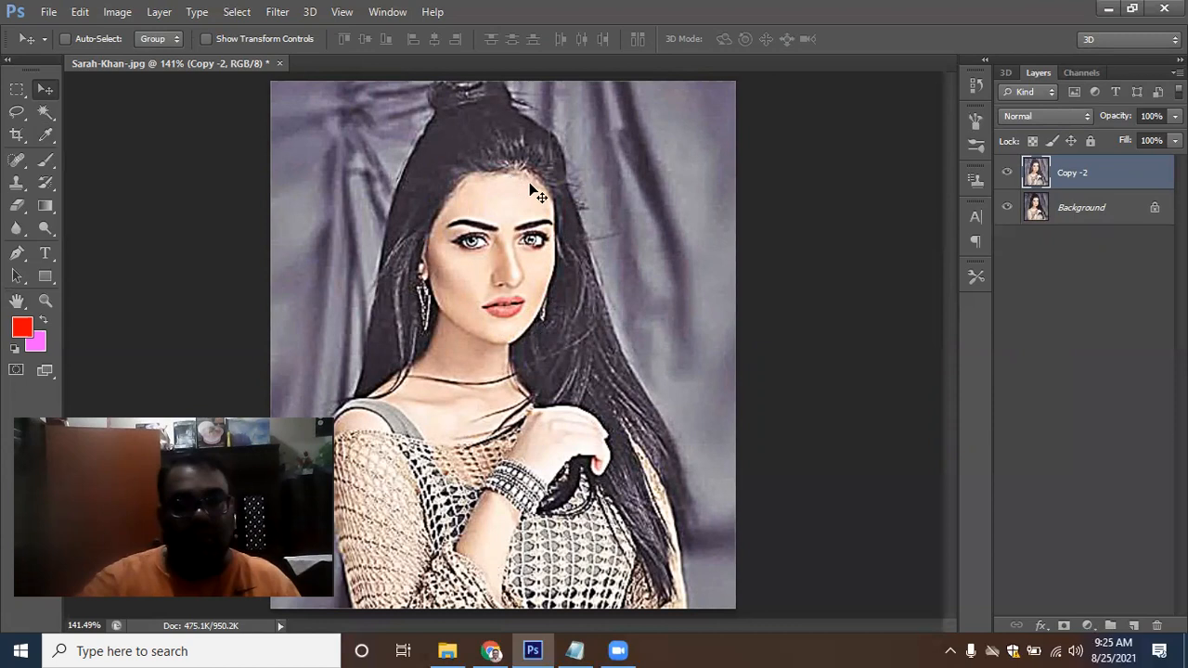
# Apply the Diffuse filter to Copy -2 in Anisotropic mode
pyautogui.click(277, 13)
pyautogui.moveTo(354, 218)
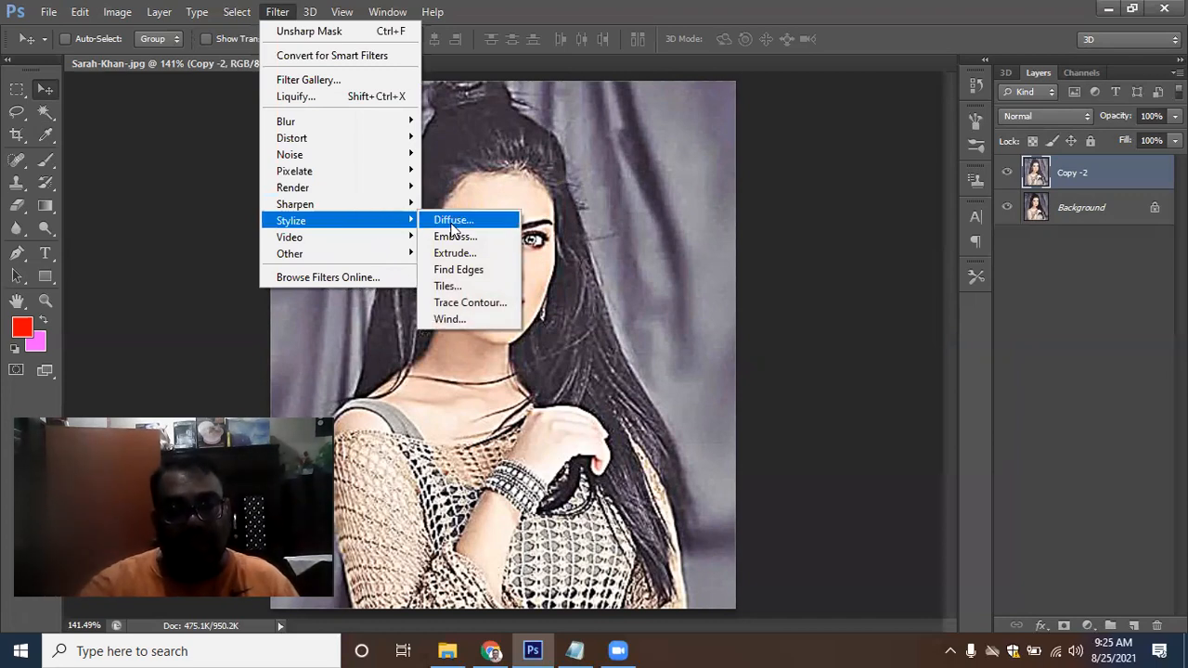
pyautogui.click(453, 223)
pyautogui.moveTo(598, 220); pyautogui.dragTo(592, 292)
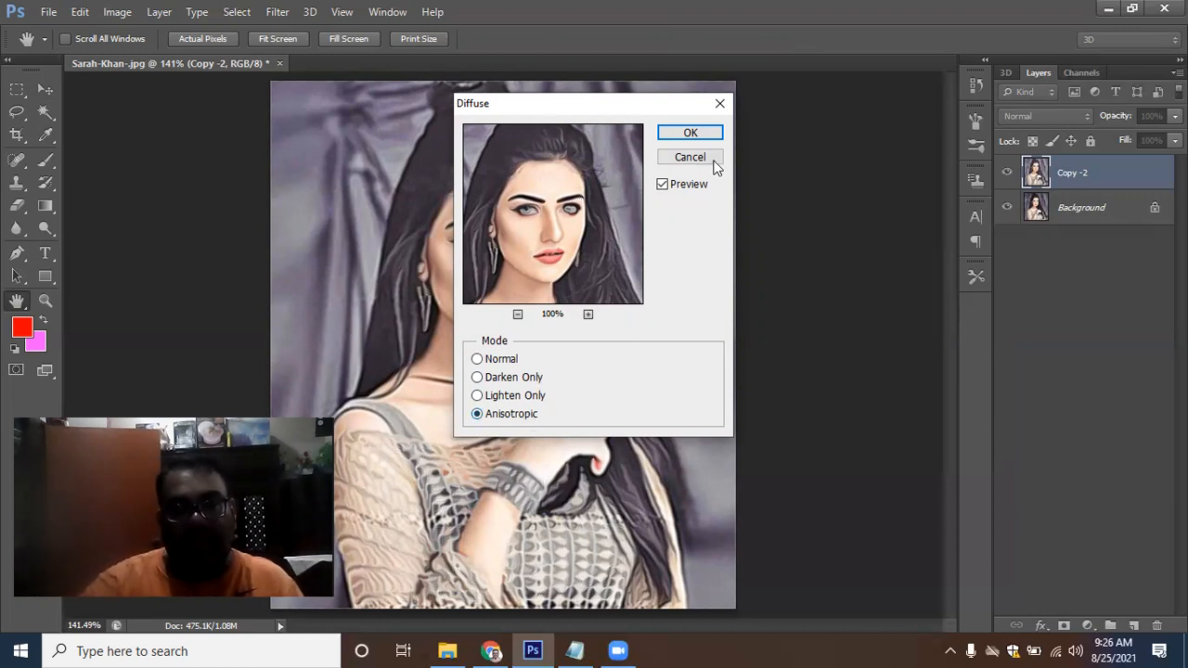
pyautogui.click(711, 132)
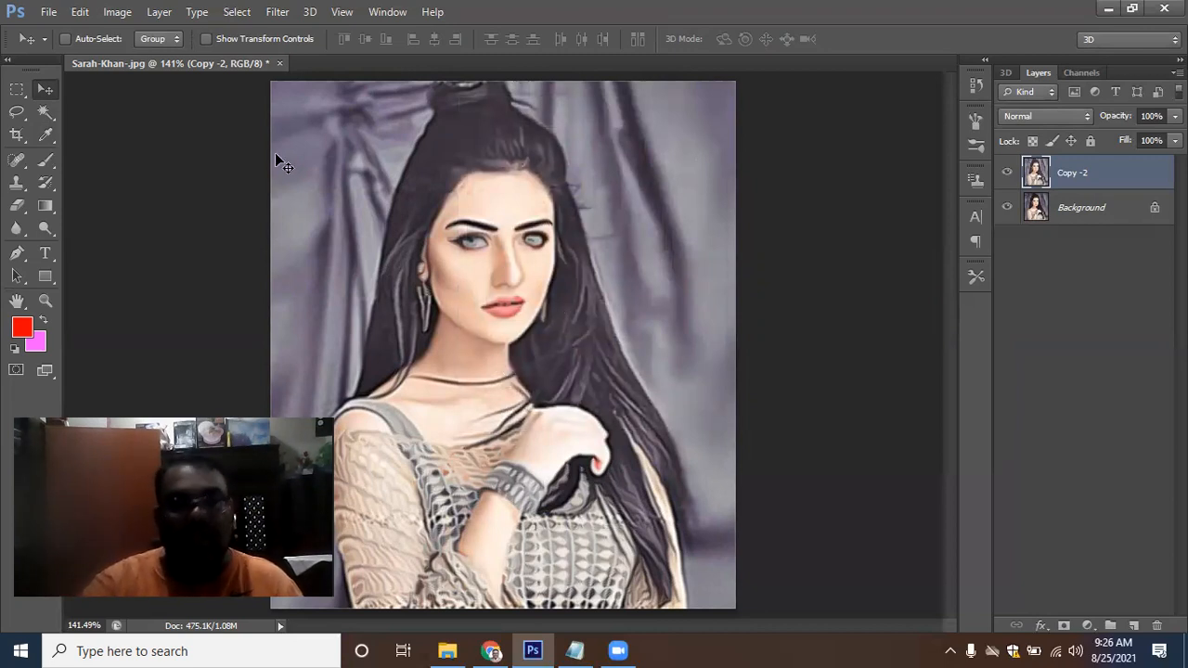
# Turn the canvas upside down with two 90° clockwise rotations and reapply the Diffuse filter
pyautogui.click(118, 12)
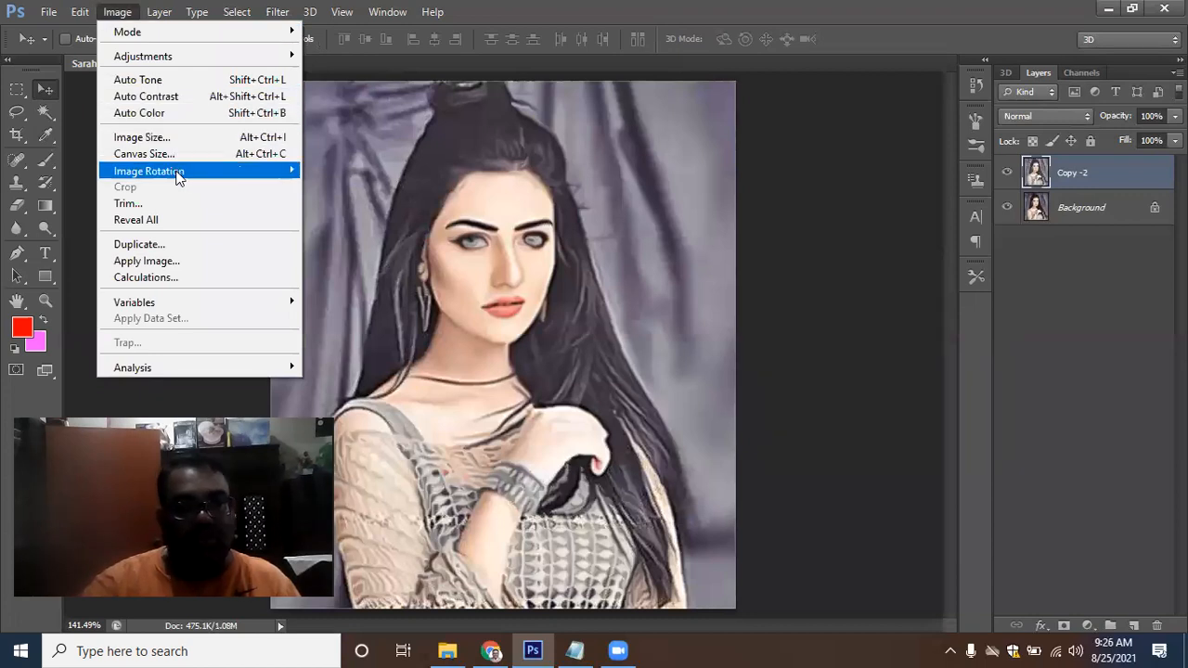
pyautogui.moveTo(183, 177)
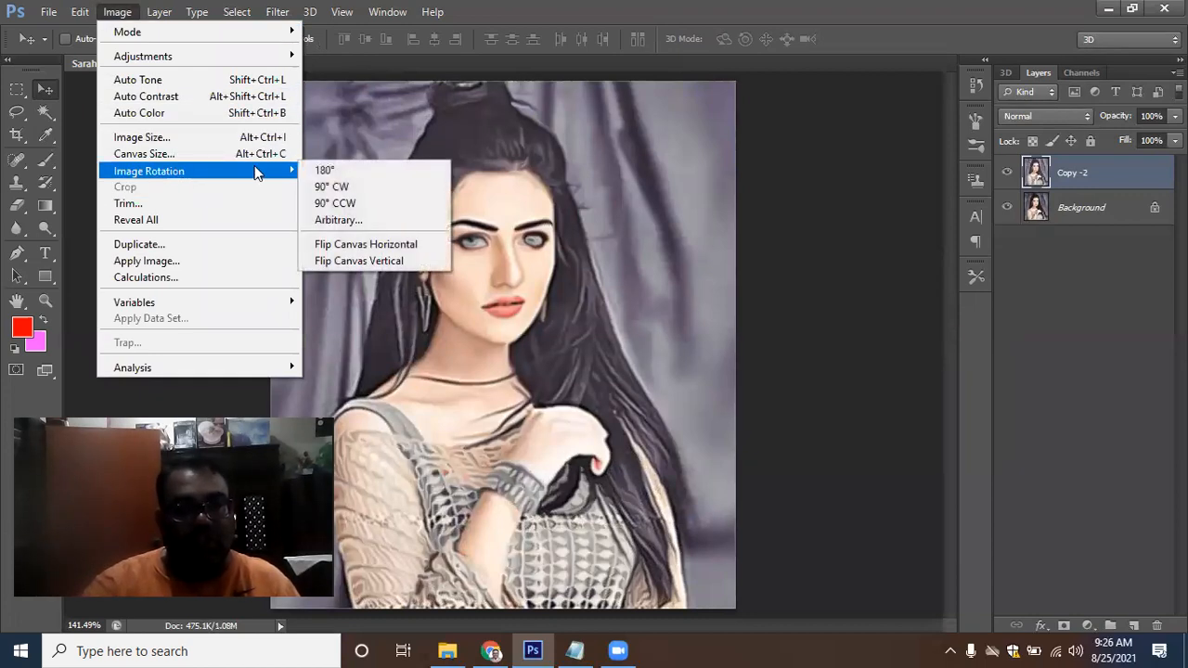
pyautogui.click(343, 188)
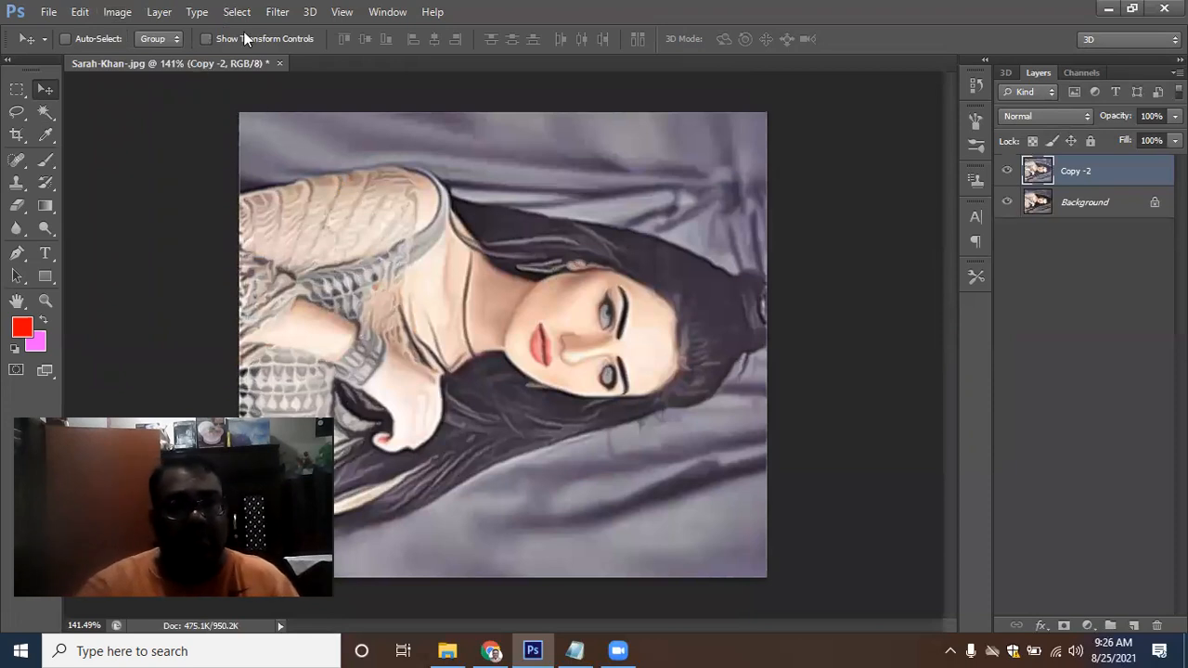
pyautogui.click(114, 13)
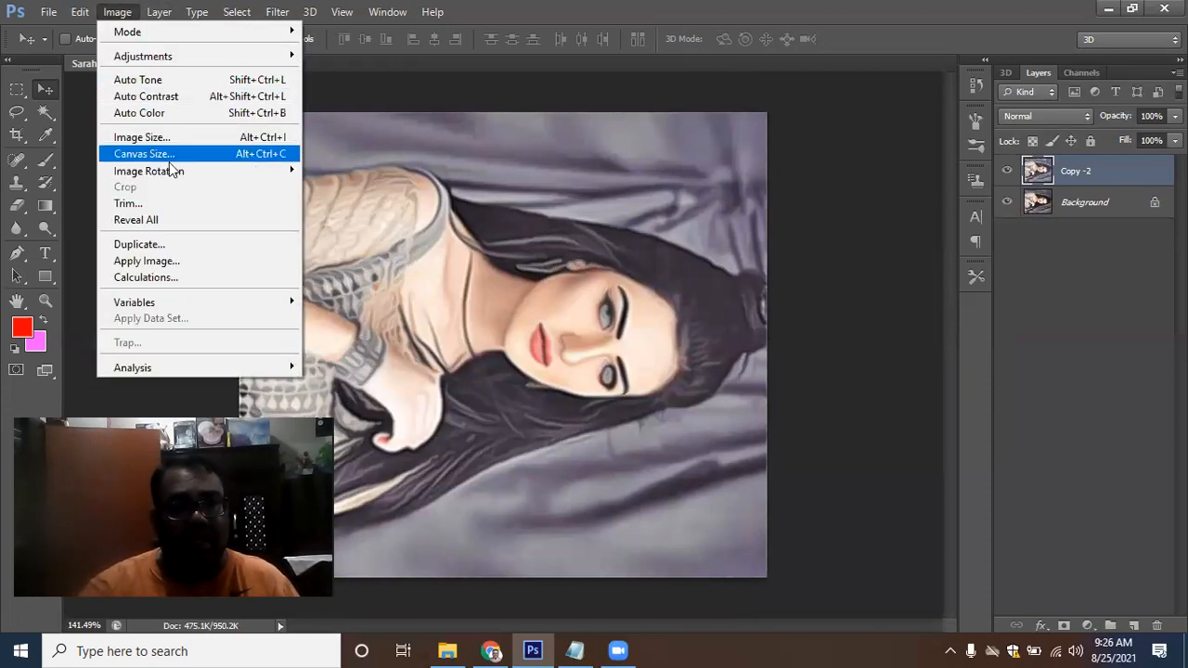
pyautogui.moveTo(172, 173)
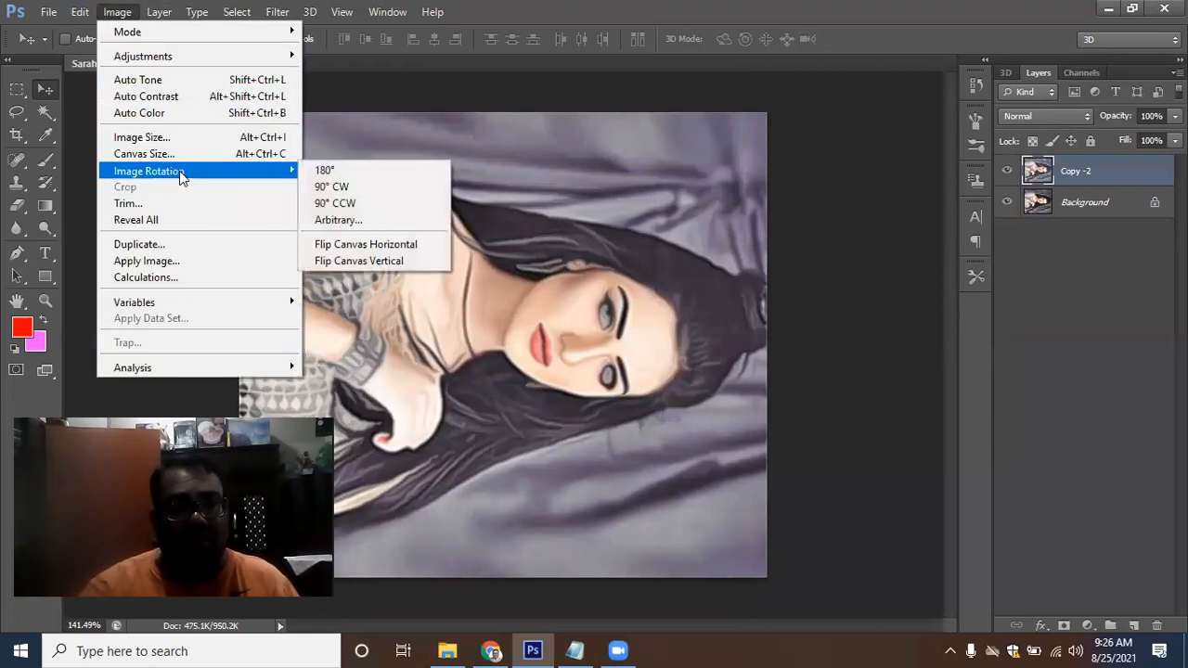
pyautogui.click(344, 186)
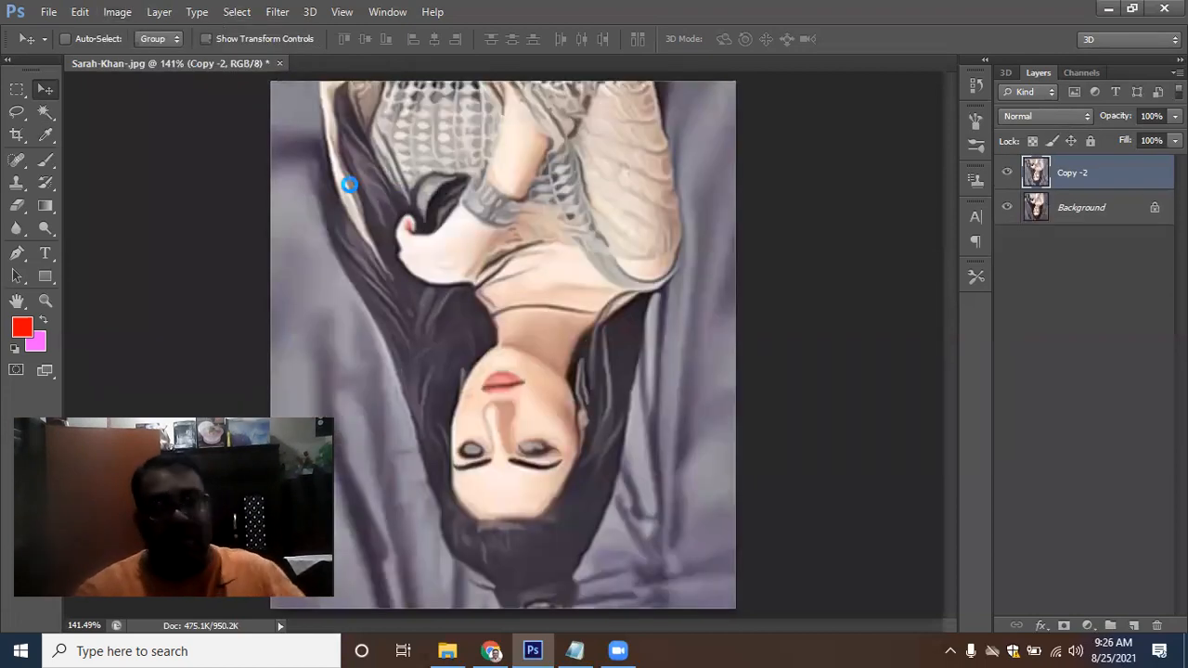
pyautogui.click(278, 11)
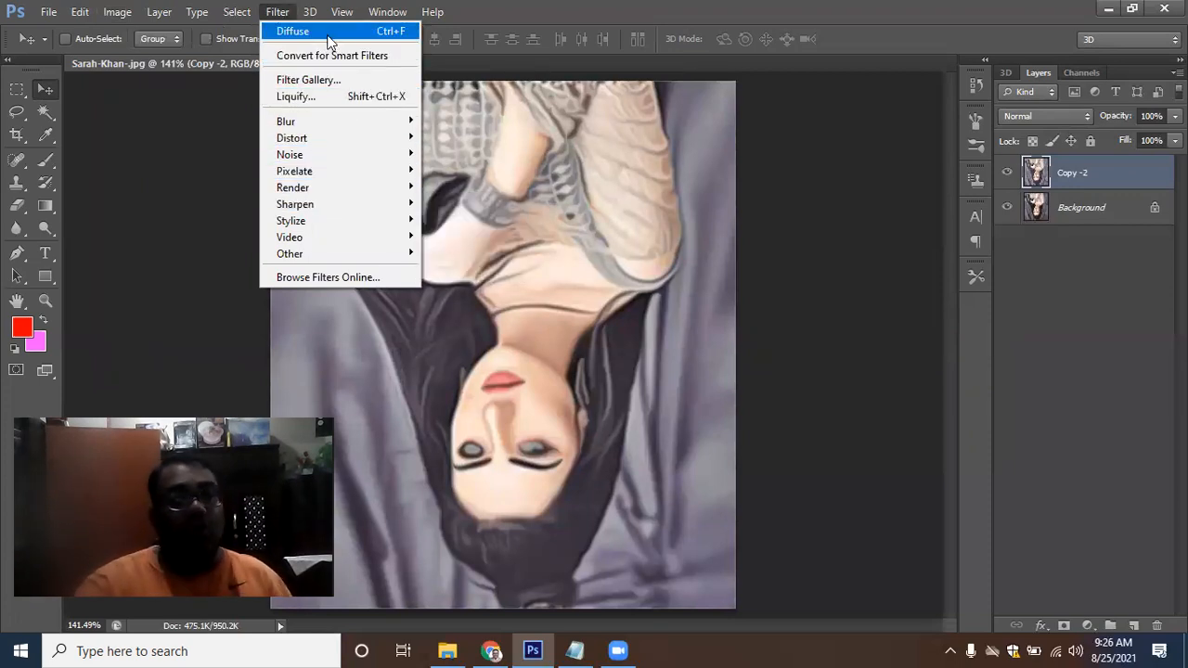
pyautogui.click(492, 160)
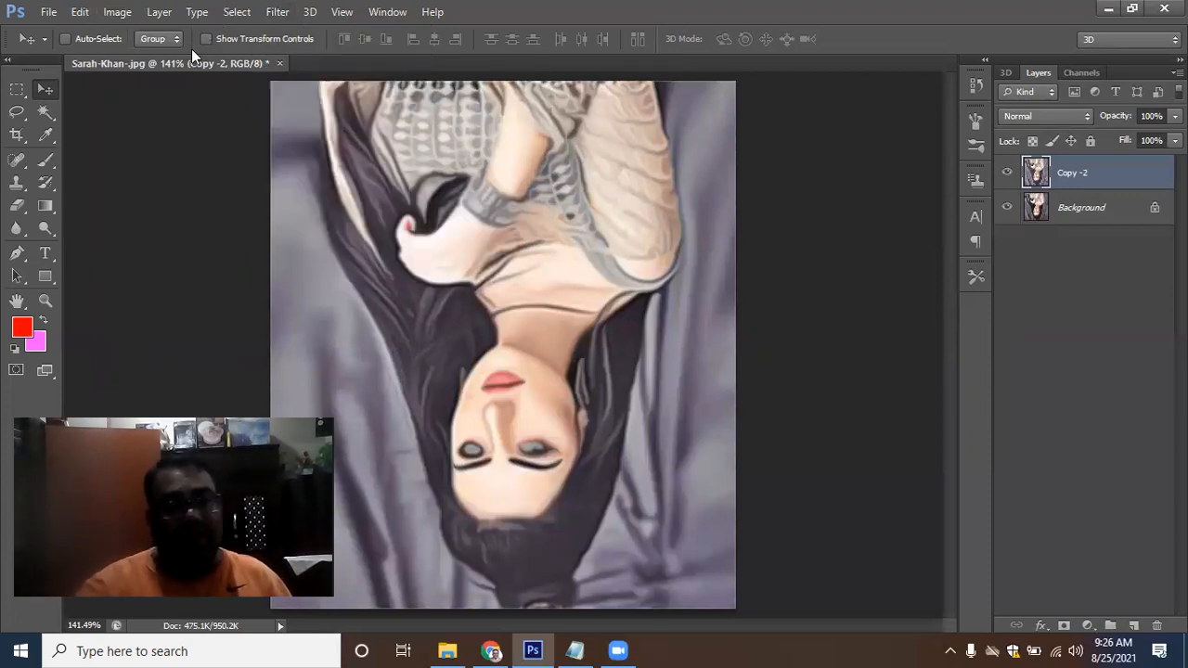
# Rotate the canvas 90° clockwise twice to bring the portrait back upright
pyautogui.click(107, 10)
pyautogui.moveTo(241, 173)
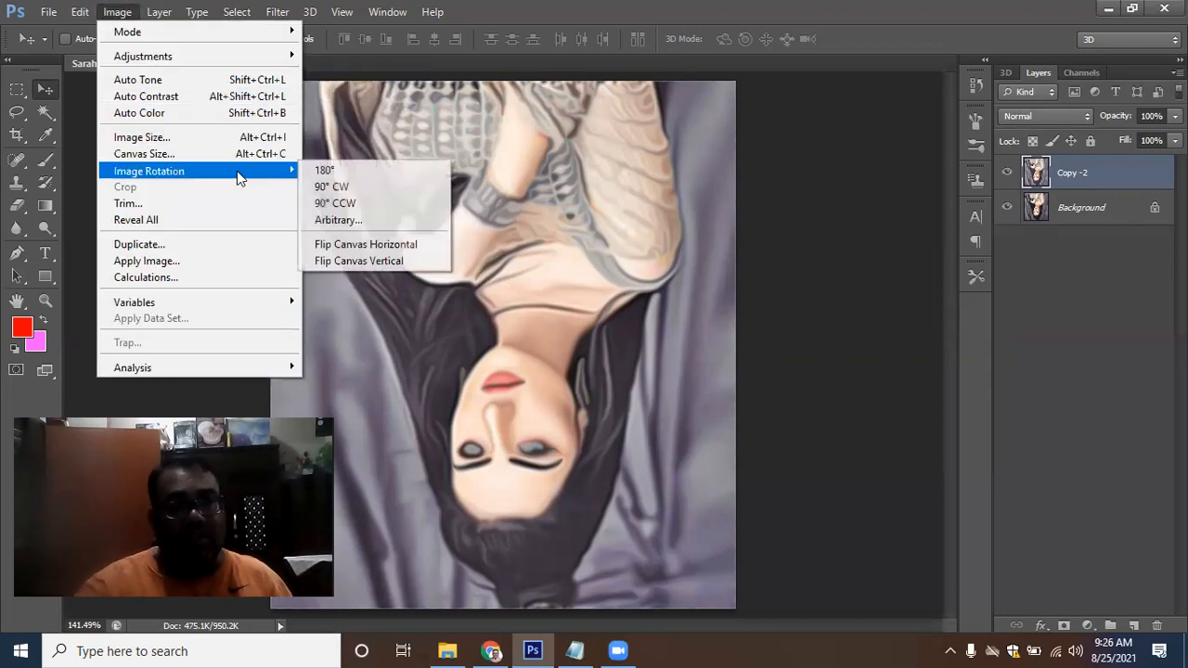
pyautogui.click(331, 186)
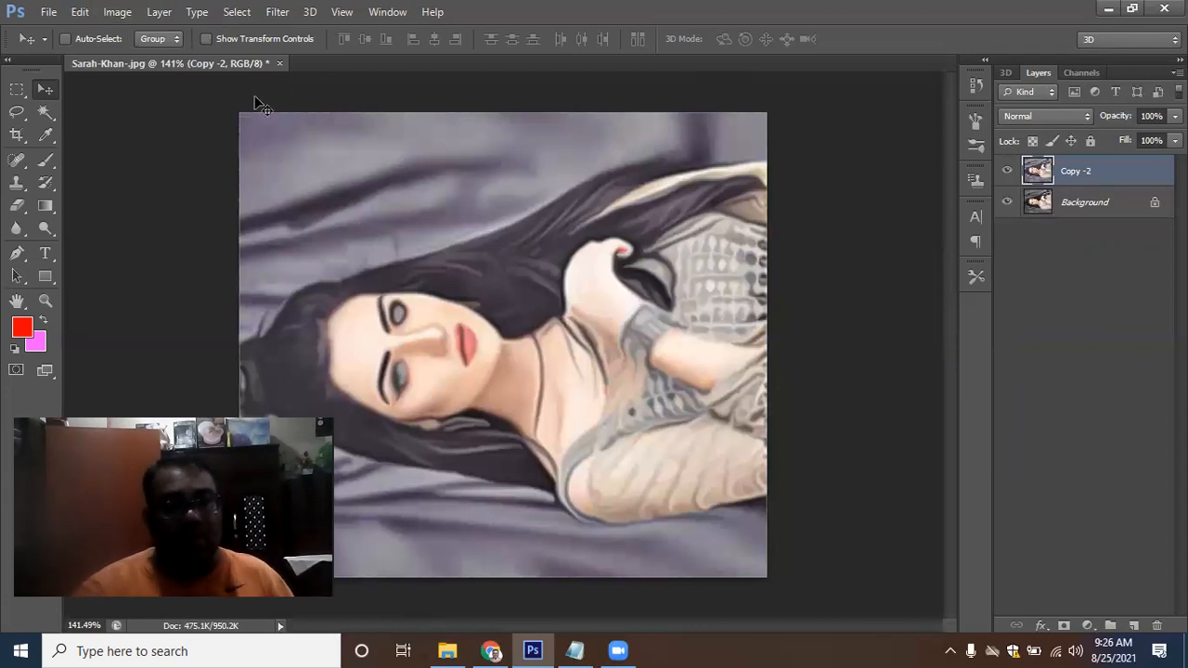
pyautogui.click(117, 13)
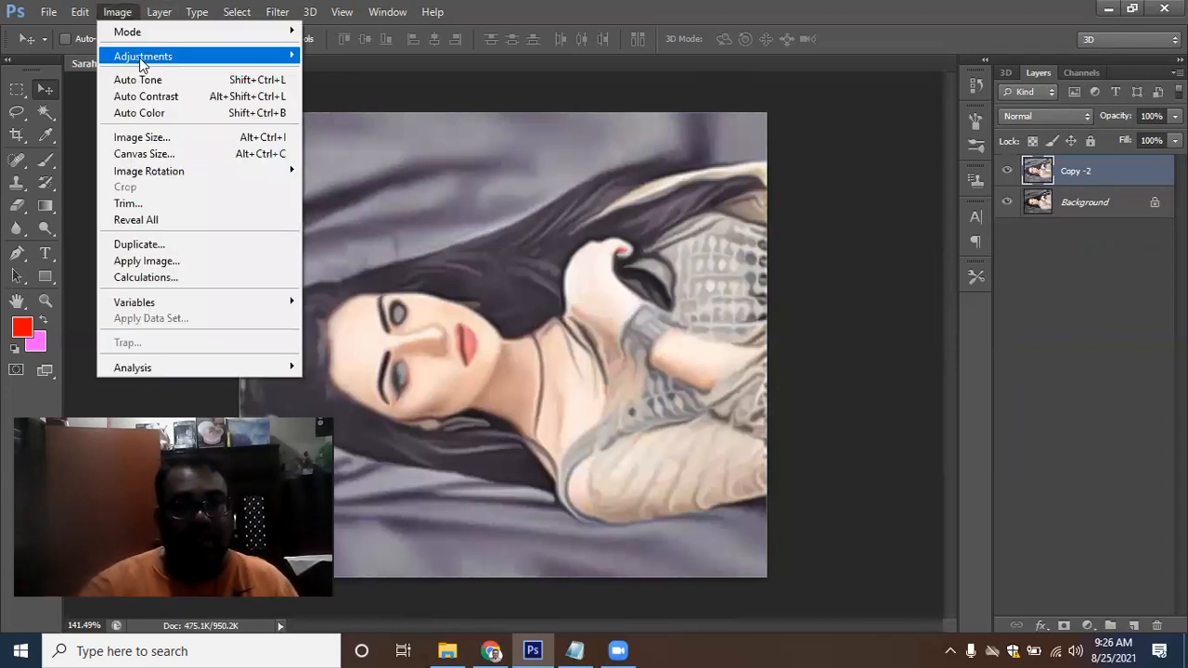
pyautogui.moveTo(223, 169)
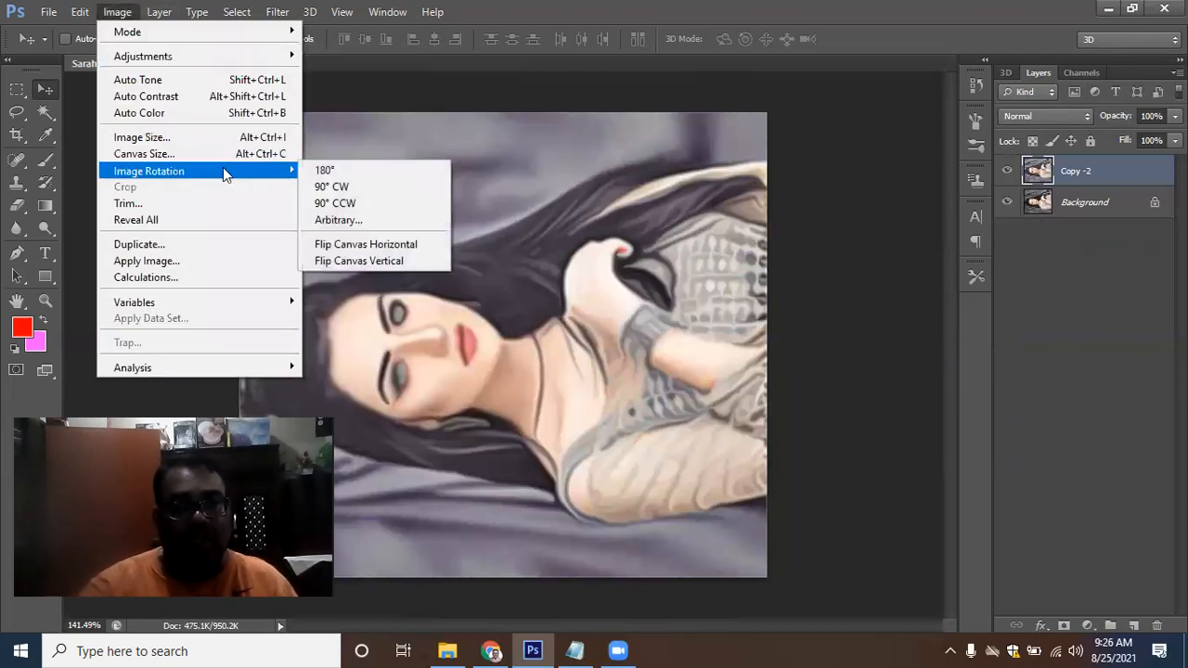
pyautogui.click(344, 189)
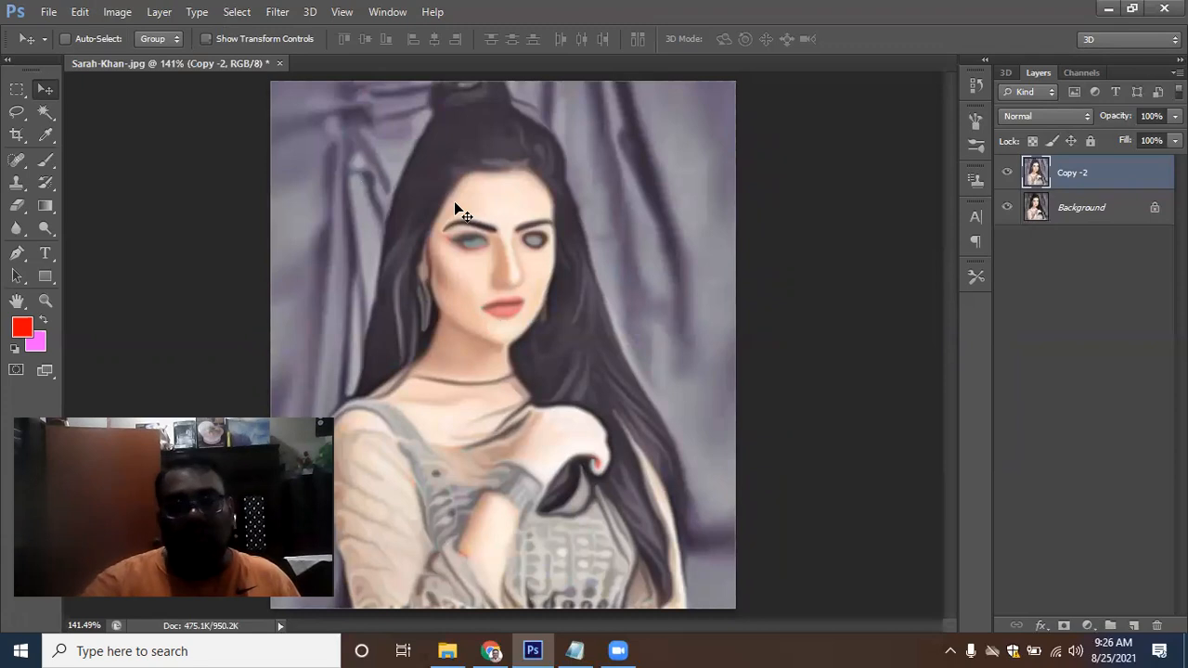
# Apply Reduce Noise to Copy -2 with Strength 10 and Preserve Details, Reduce Color Noise and Sharpen Details at 0%
pyautogui.click(278, 18)
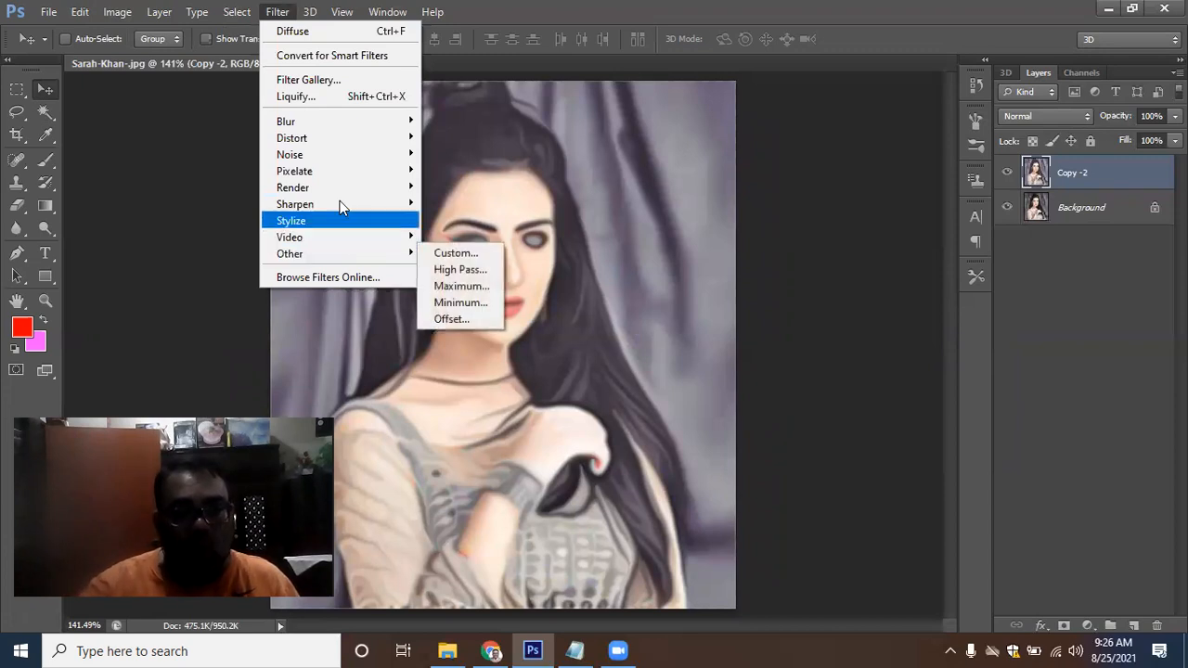
pyautogui.moveTo(386, 158)
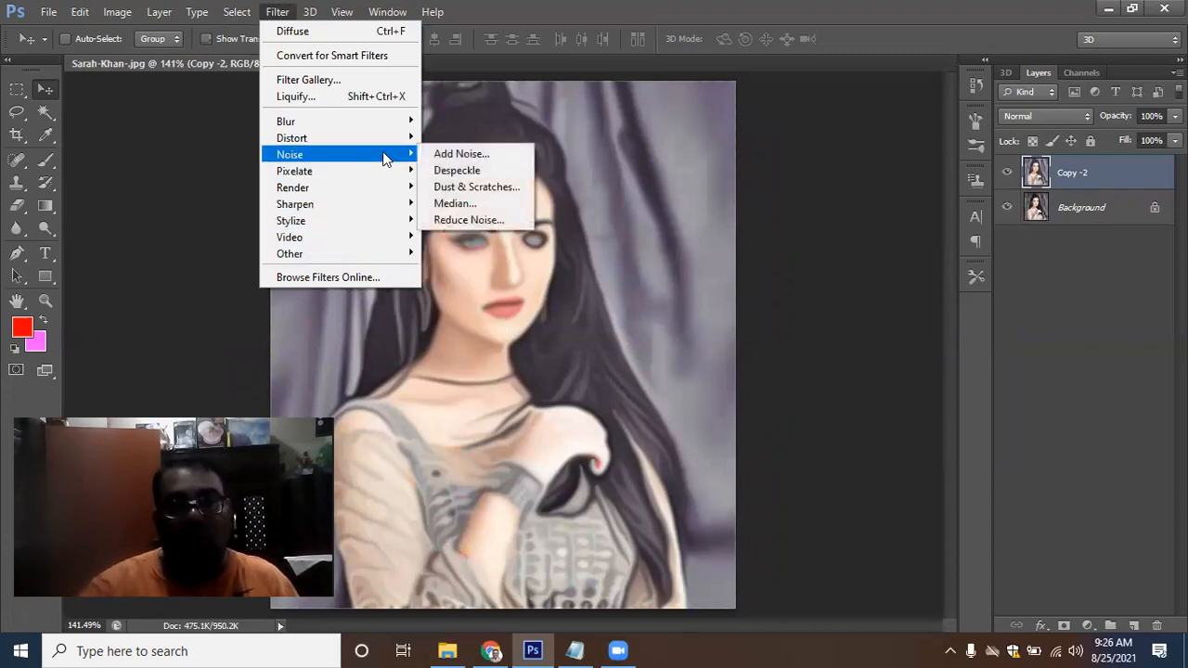
pyautogui.click(486, 219)
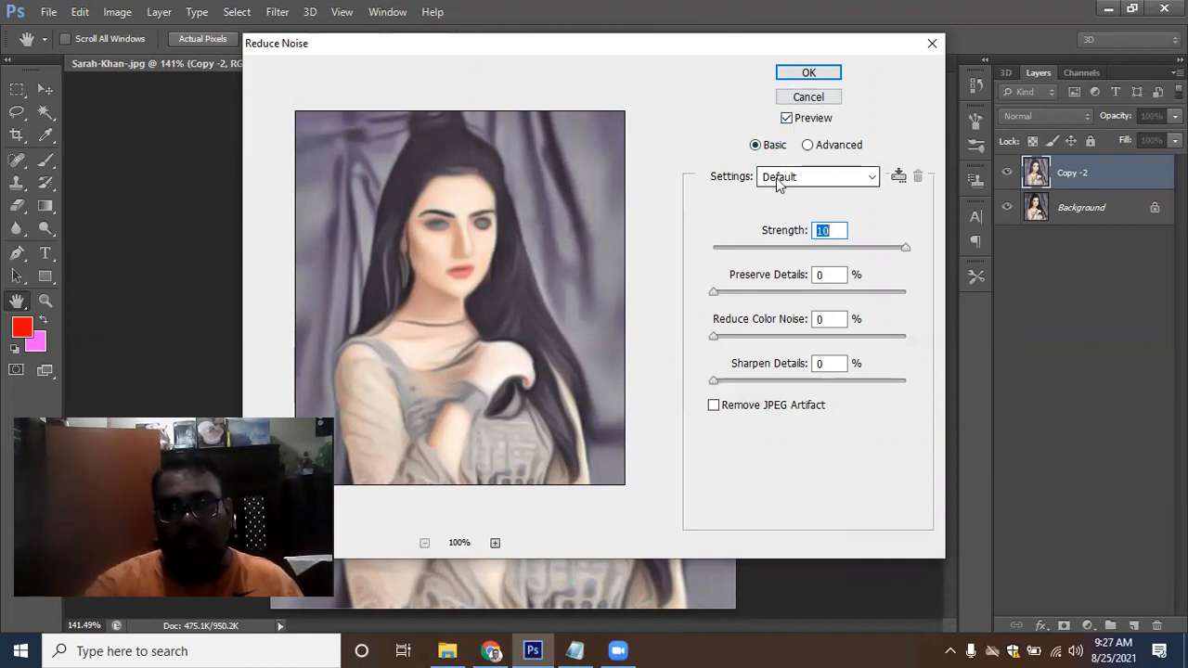
pyautogui.click(837, 229)
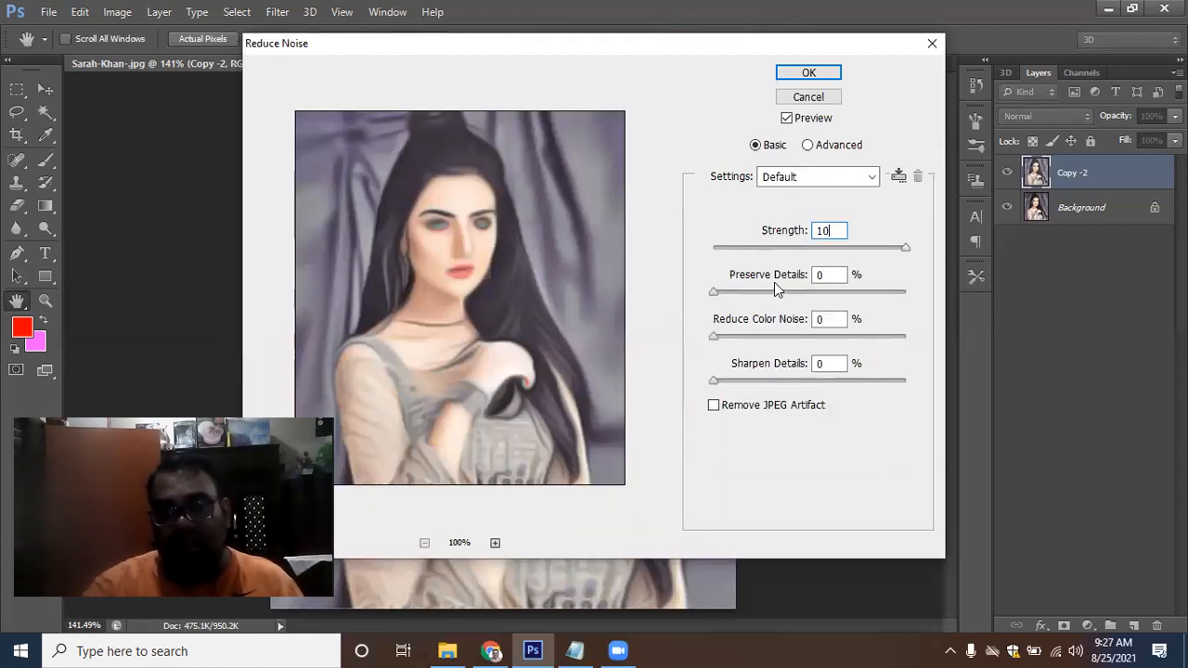
pyautogui.click(832, 276)
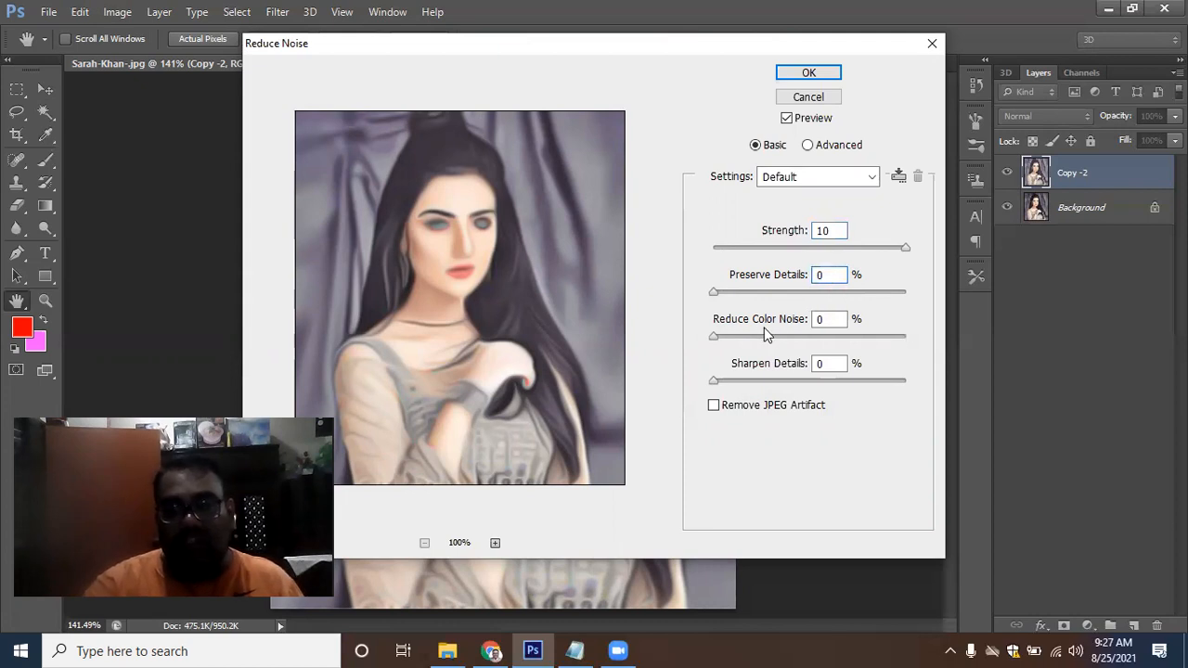
pyautogui.click(832, 321)
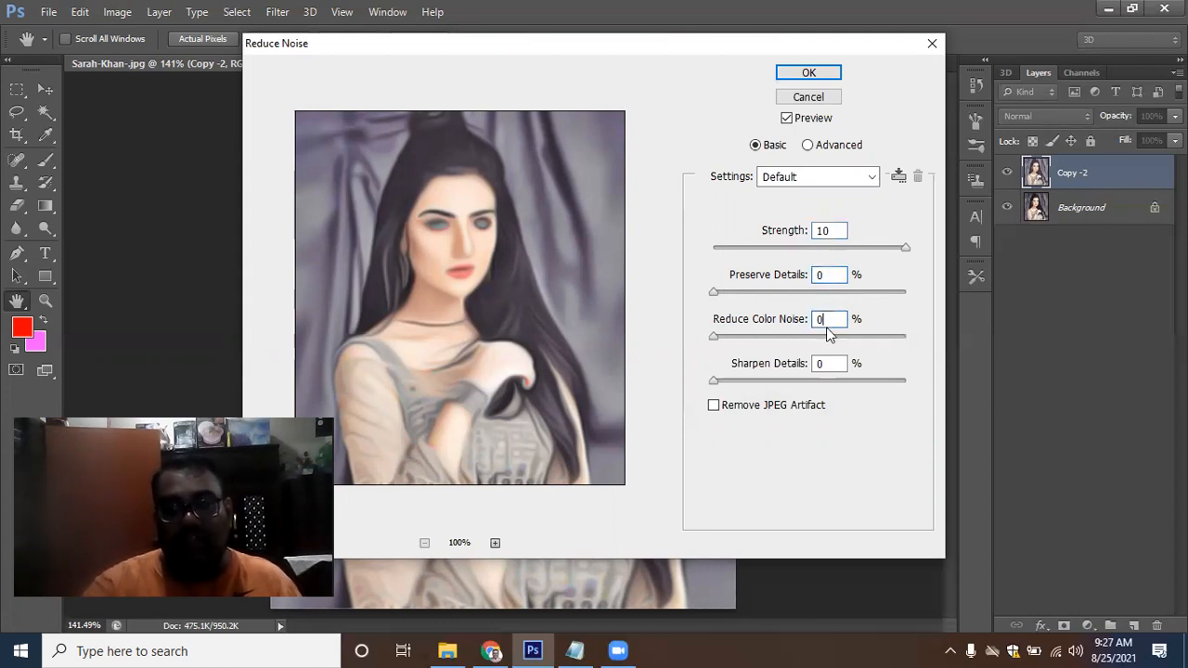
pyautogui.click(829, 364)
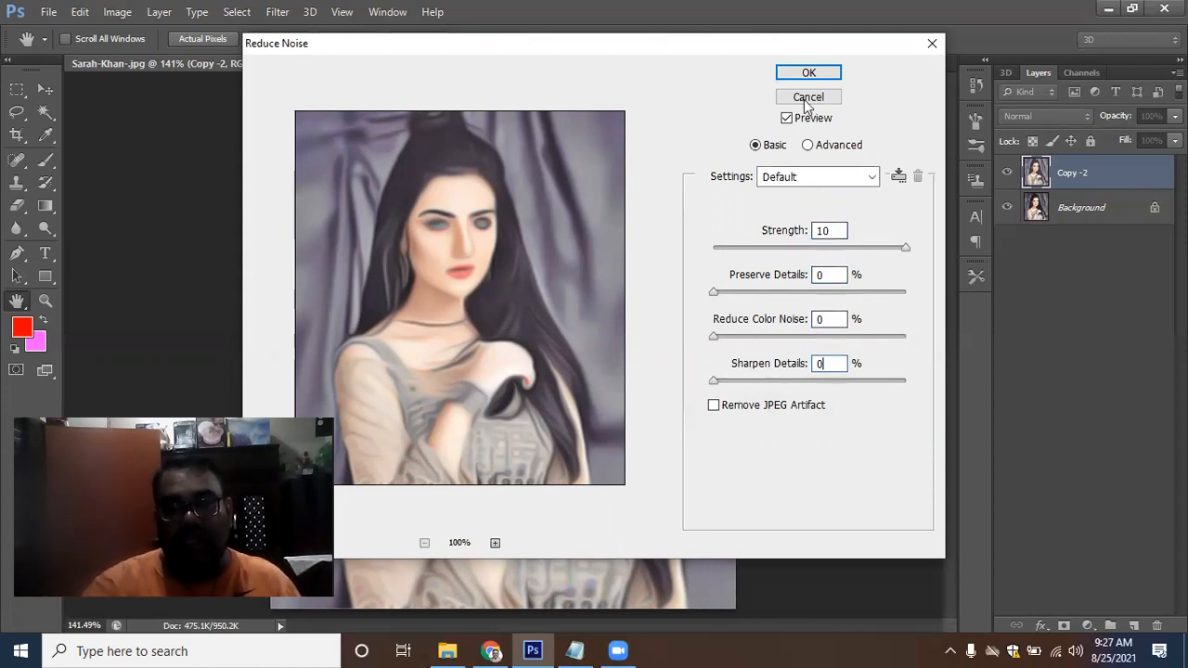
pyautogui.click(815, 73)
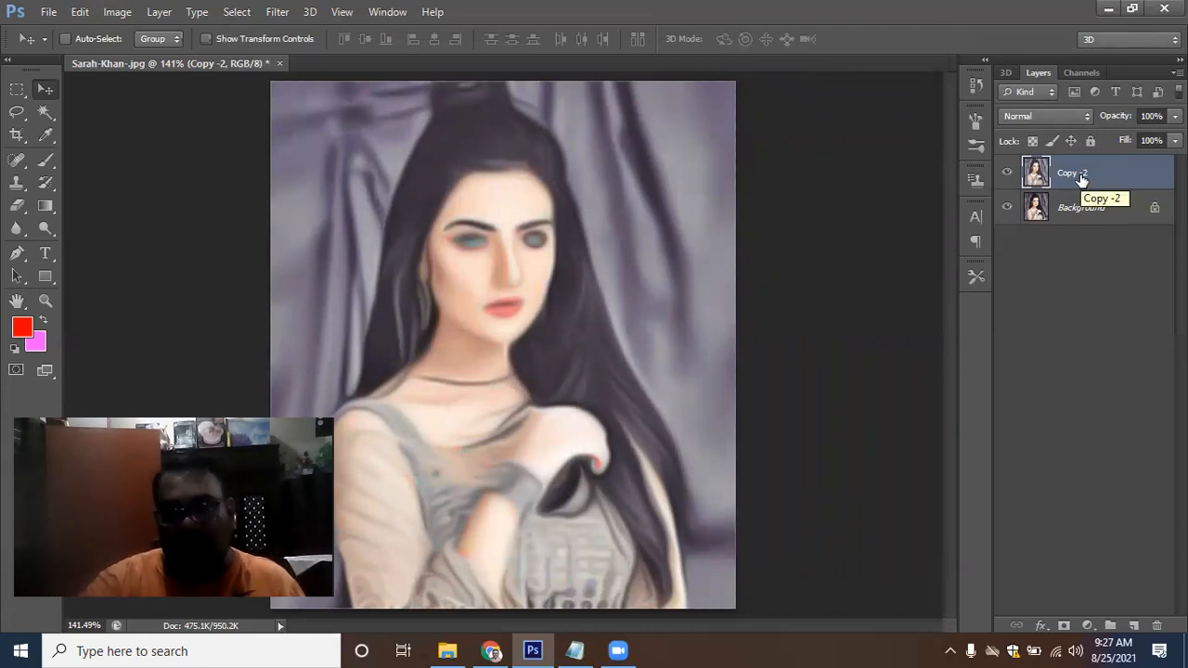
# Apply Unsharp Mask to Copy -2 with Amount 100%, Radius 2.0 pixels and Threshold 0 levels
pyautogui.click(277, 11)
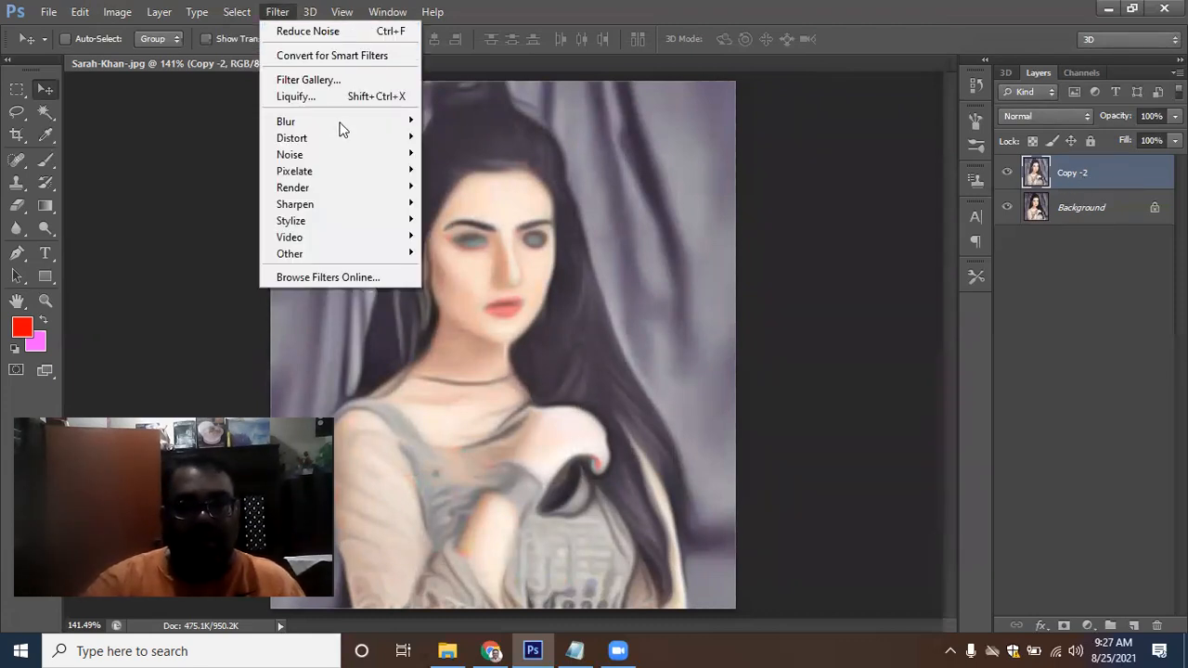
pyautogui.moveTo(357, 206)
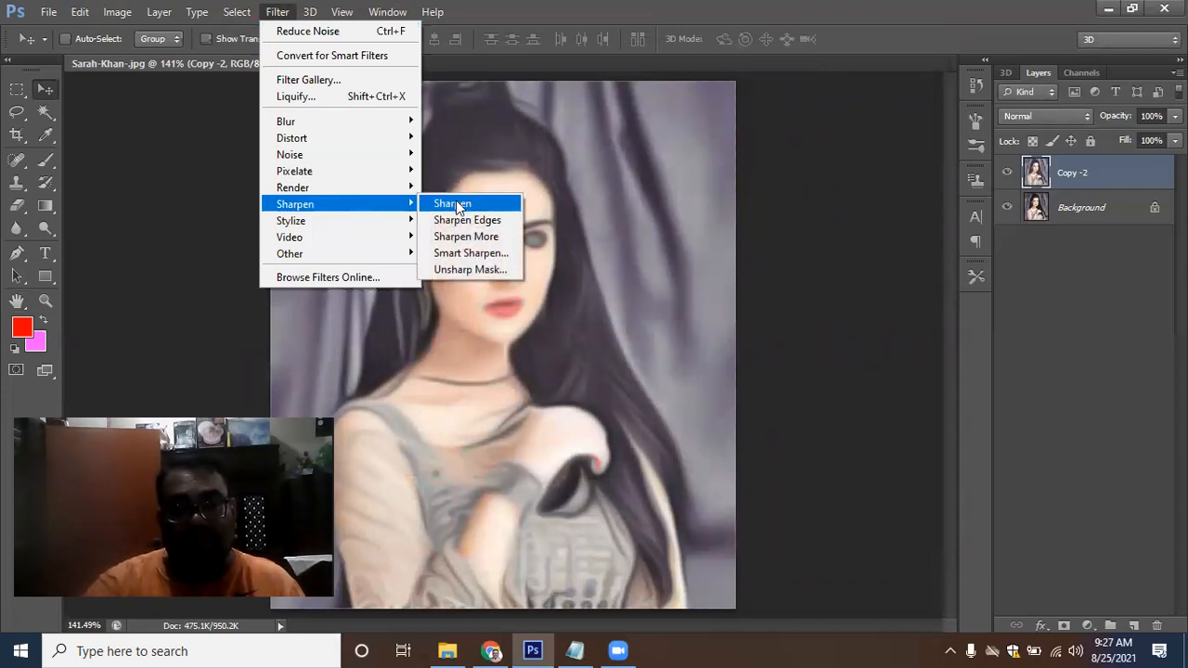
pyautogui.click(475, 271)
pyautogui.moveTo(539, 228); pyautogui.dragTo(553, 279)
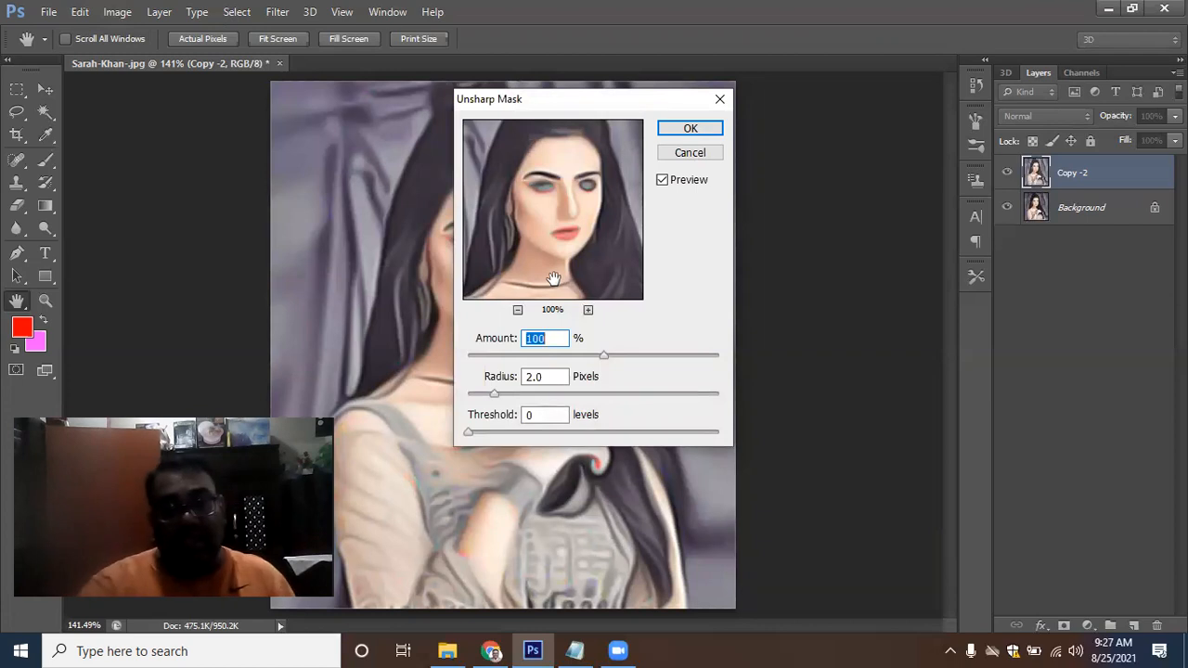
pyautogui.click(541, 339)
pyautogui.click(557, 375)
pyautogui.click(547, 415)
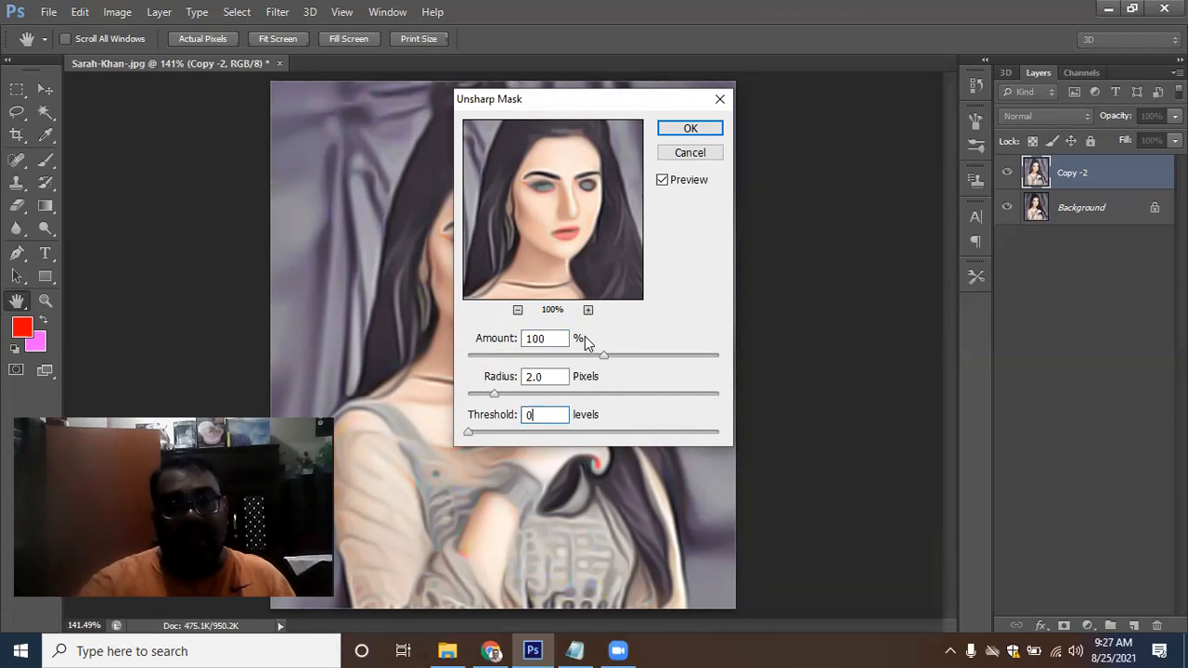
pyautogui.click(555, 337)
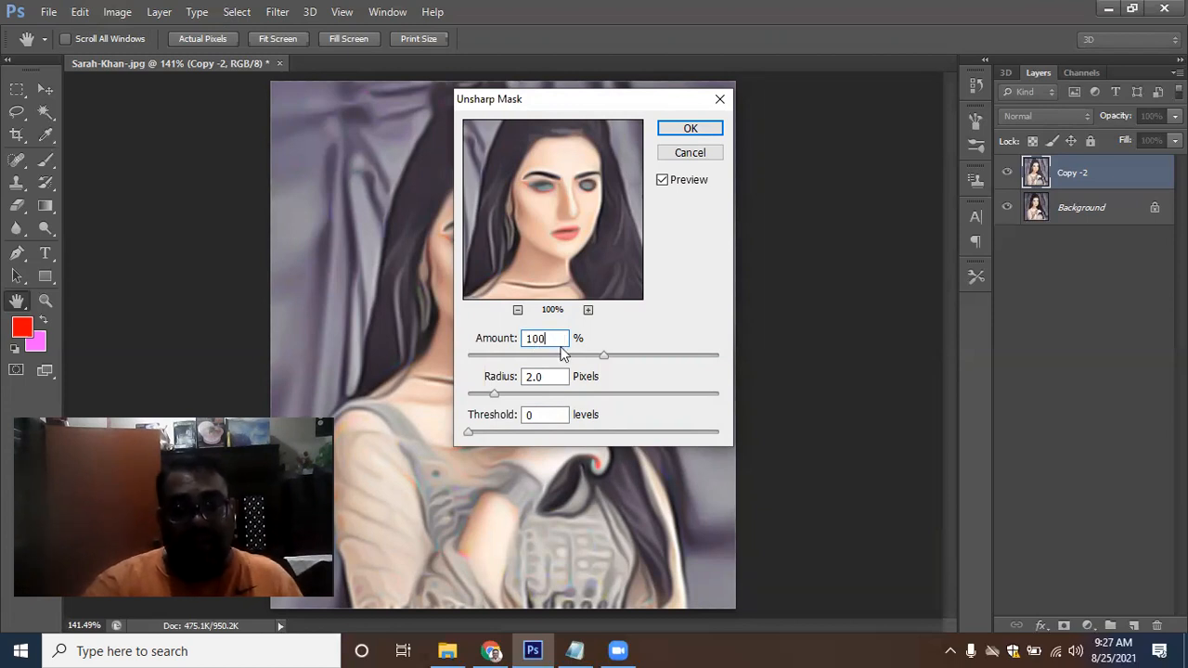
pyautogui.click(549, 418)
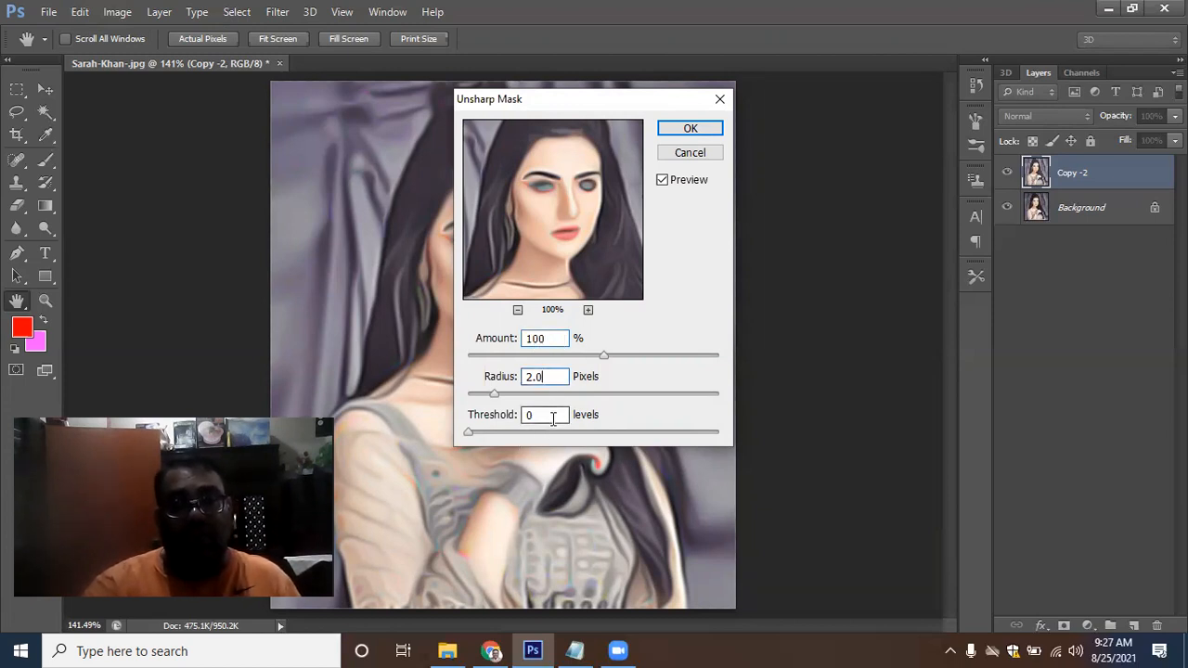
pyautogui.click(691, 128)
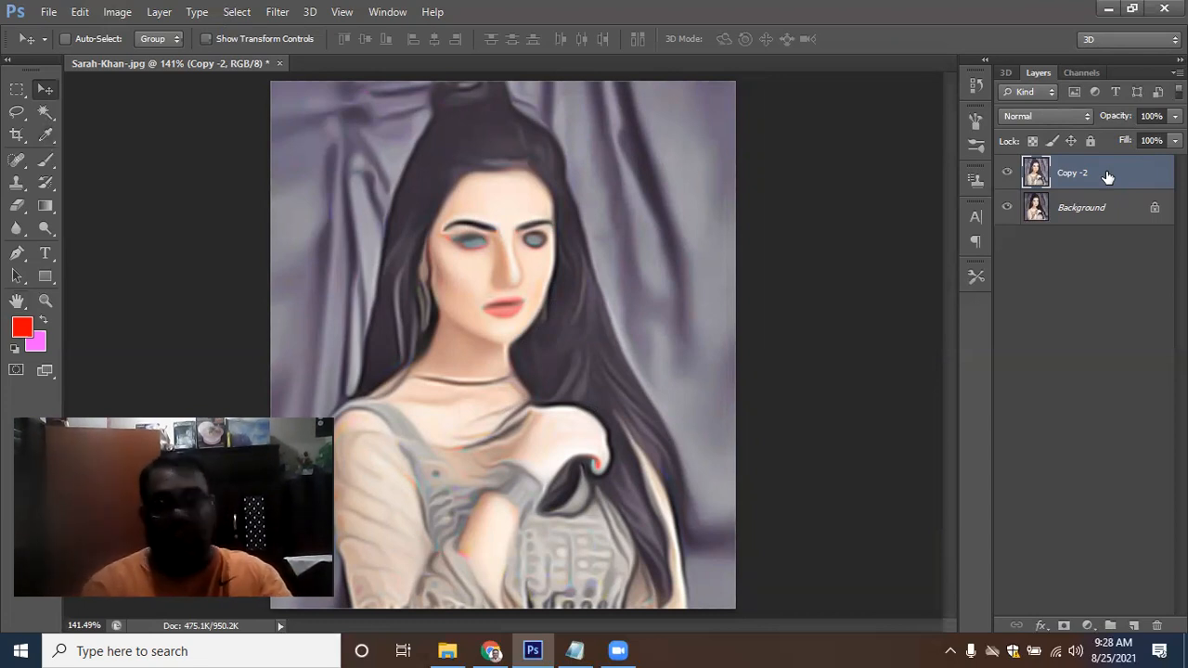
# Duplicate Copy -2, apply High Pass with a 2.0 pixel radius to the duplicate, and set its blend mode to Overlay
pyautogui.hotkey('ctrl', 'j')
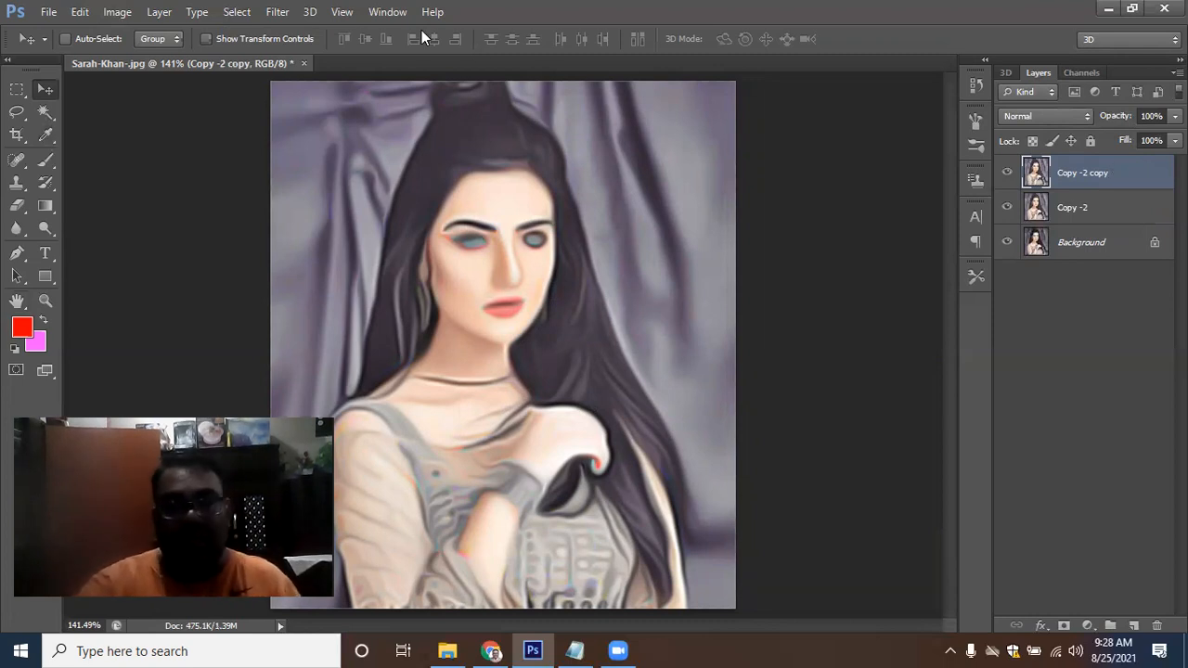
pyautogui.click(277, 11)
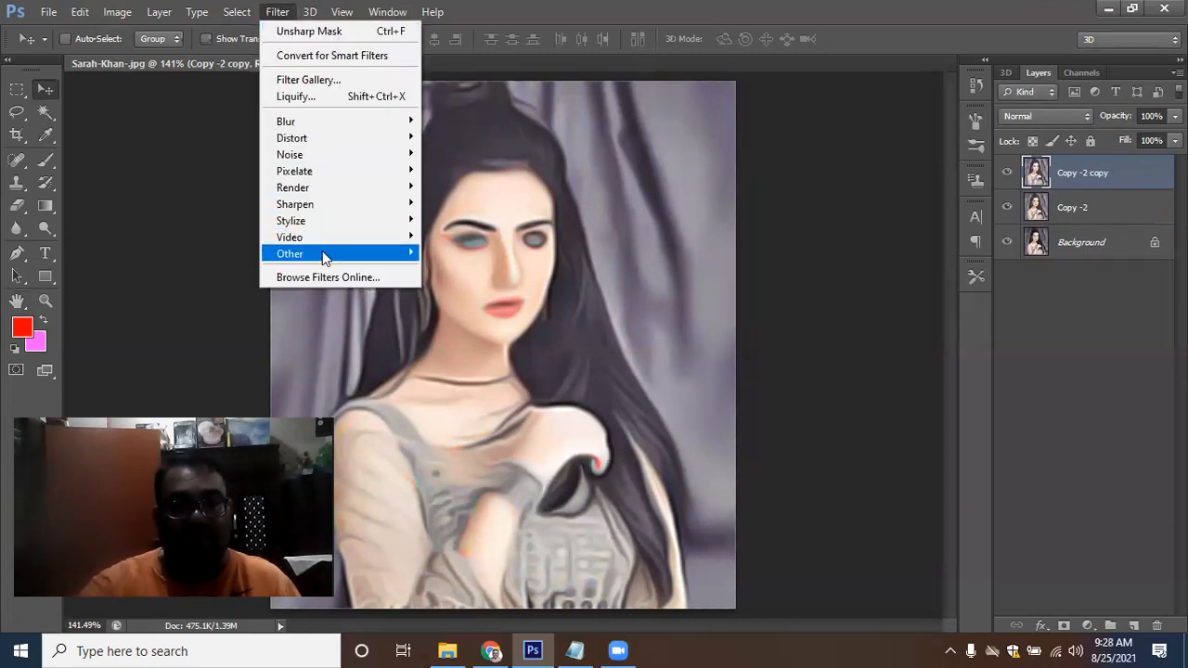
pyautogui.moveTo(332, 210)
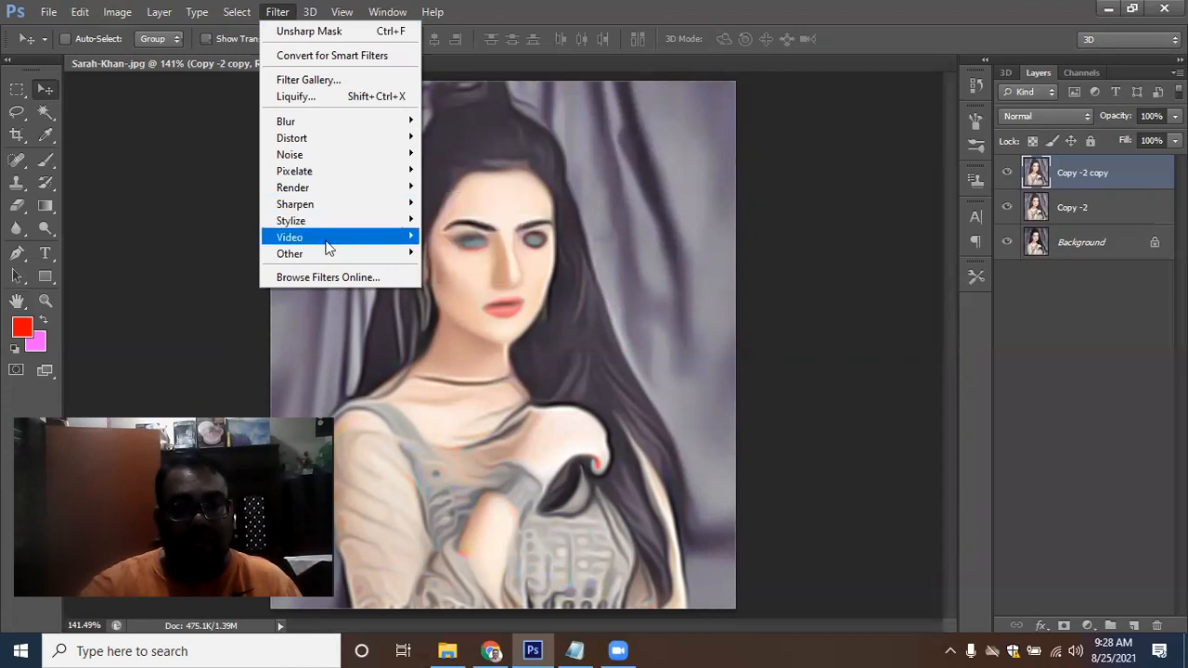
pyautogui.moveTo(324, 254)
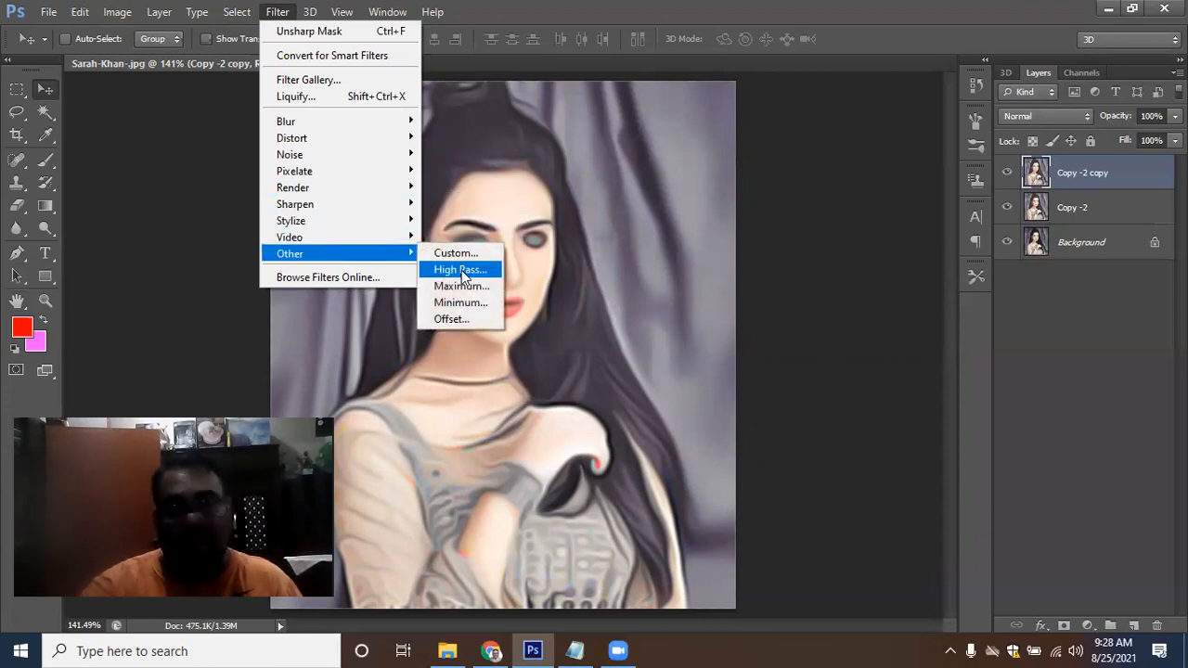
pyautogui.click(462, 272)
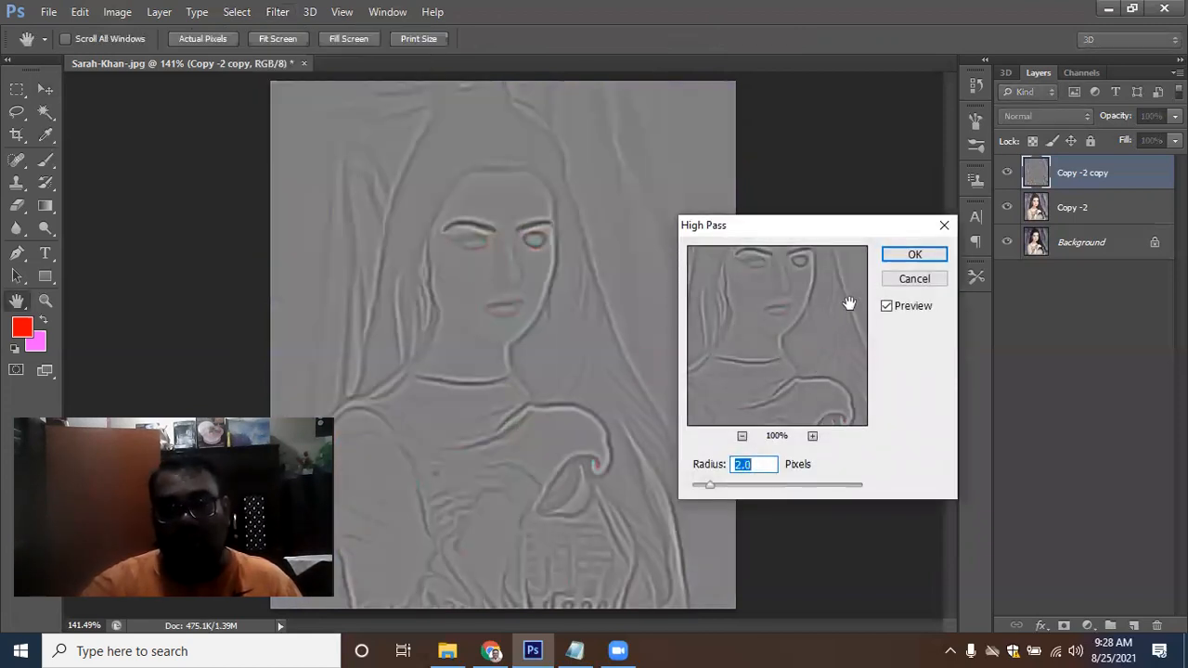
pyautogui.click(911, 259)
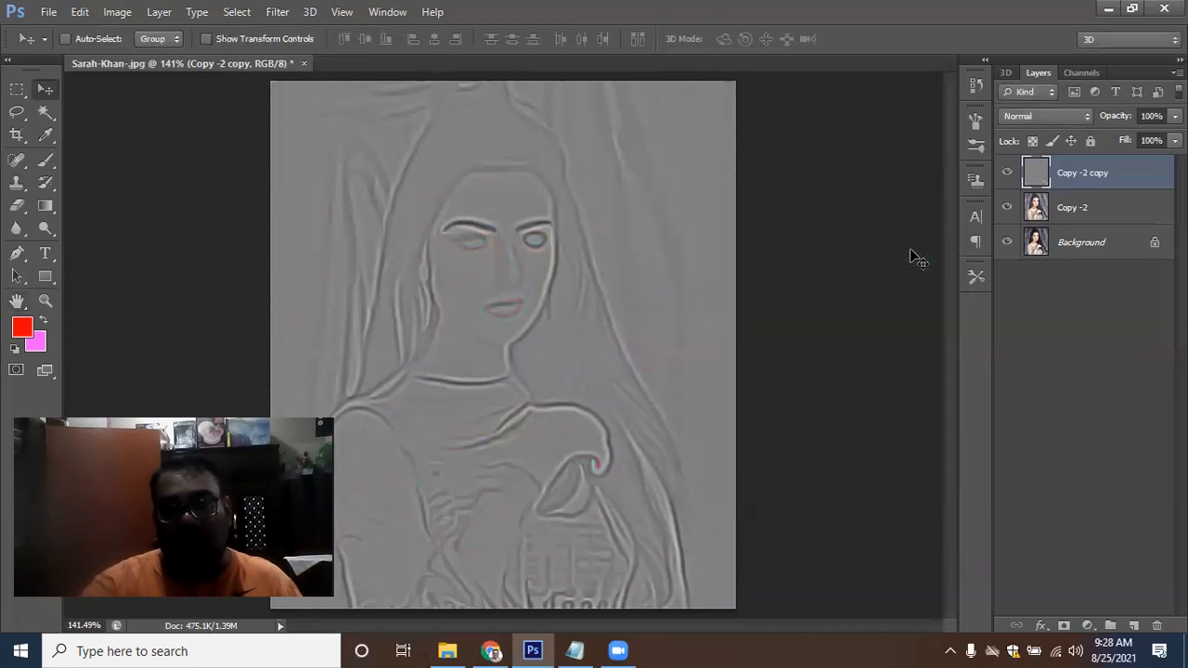
pyautogui.click(1086, 115)
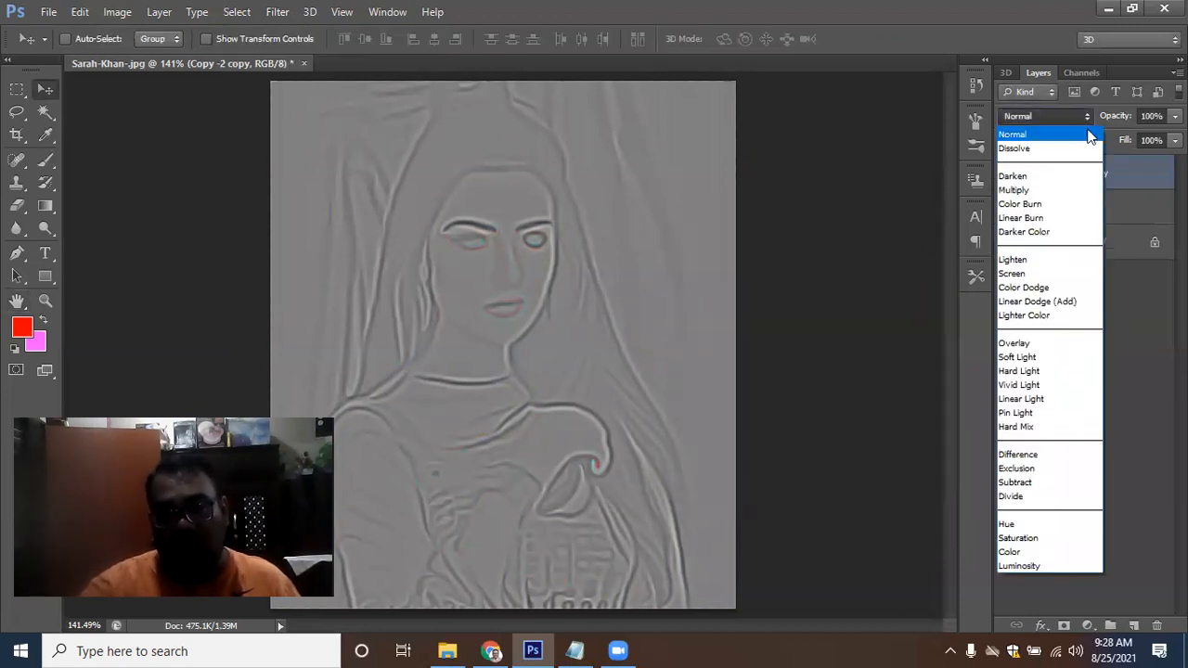
pyautogui.click(1091, 344)
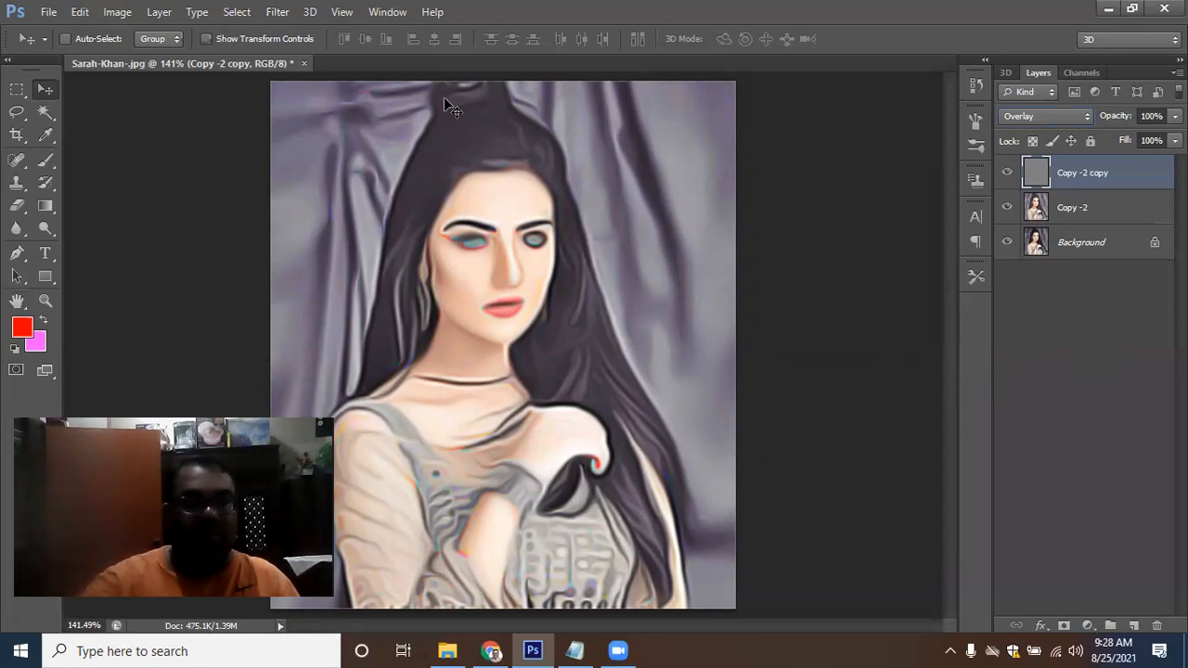
# Inspect the image's pixel dimensions in the Image Size dialog without changing them
pyautogui.click(121, 18)
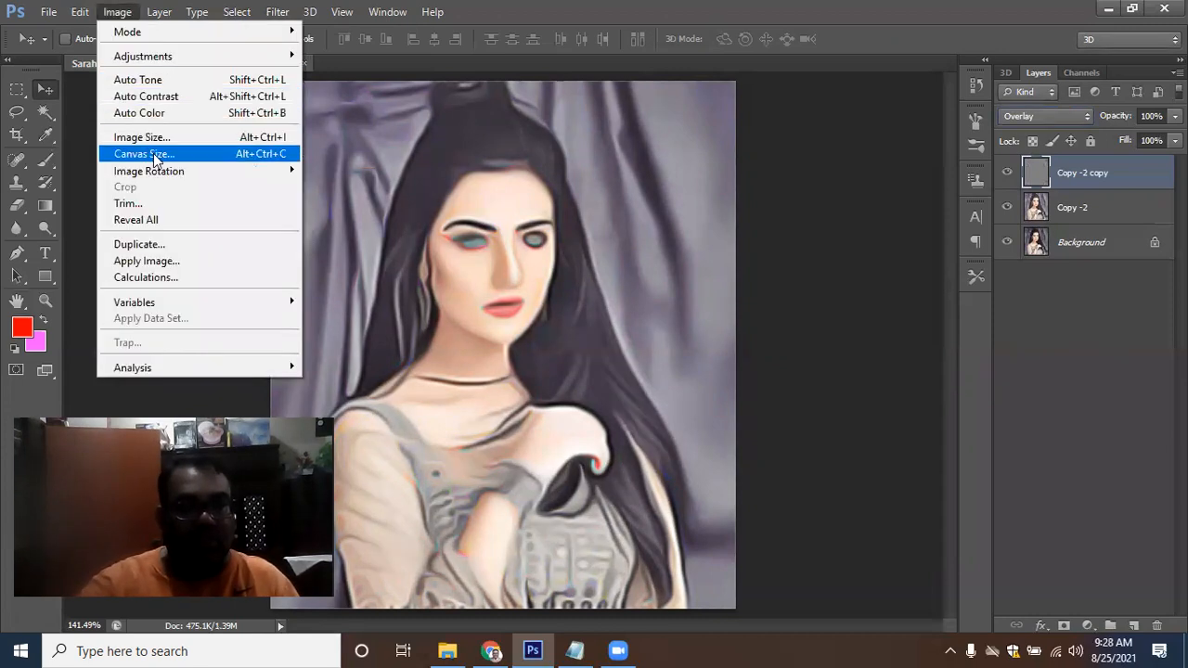
pyautogui.click(150, 138)
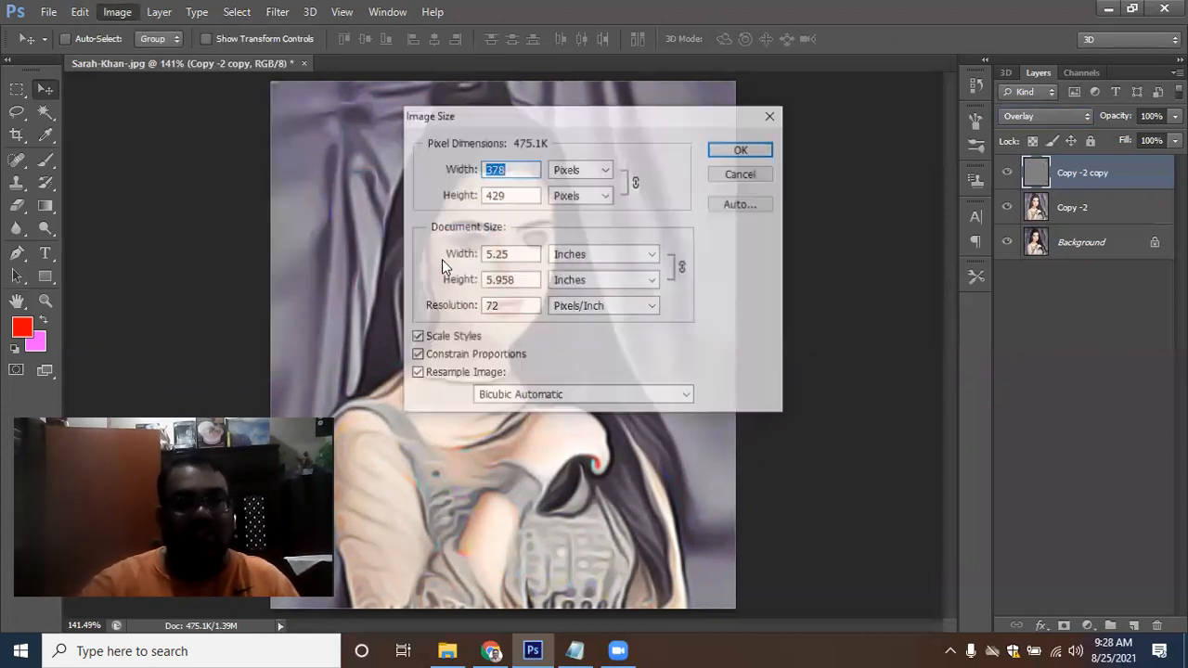
pyautogui.click(518, 168)
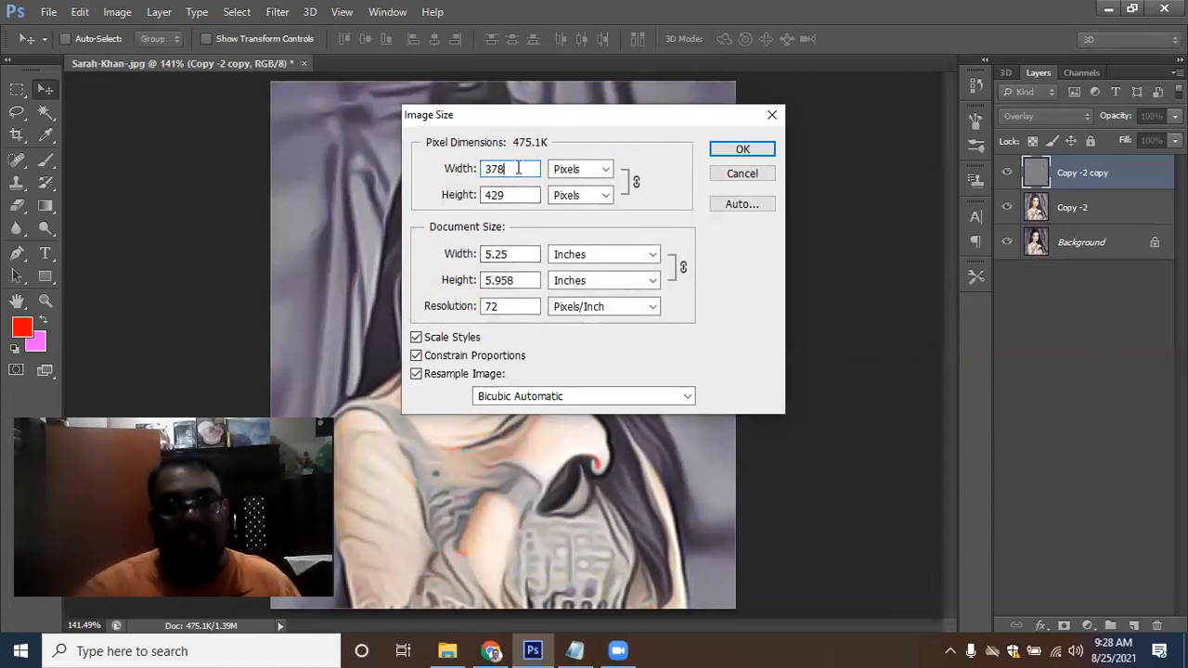
pyautogui.click(520, 194)
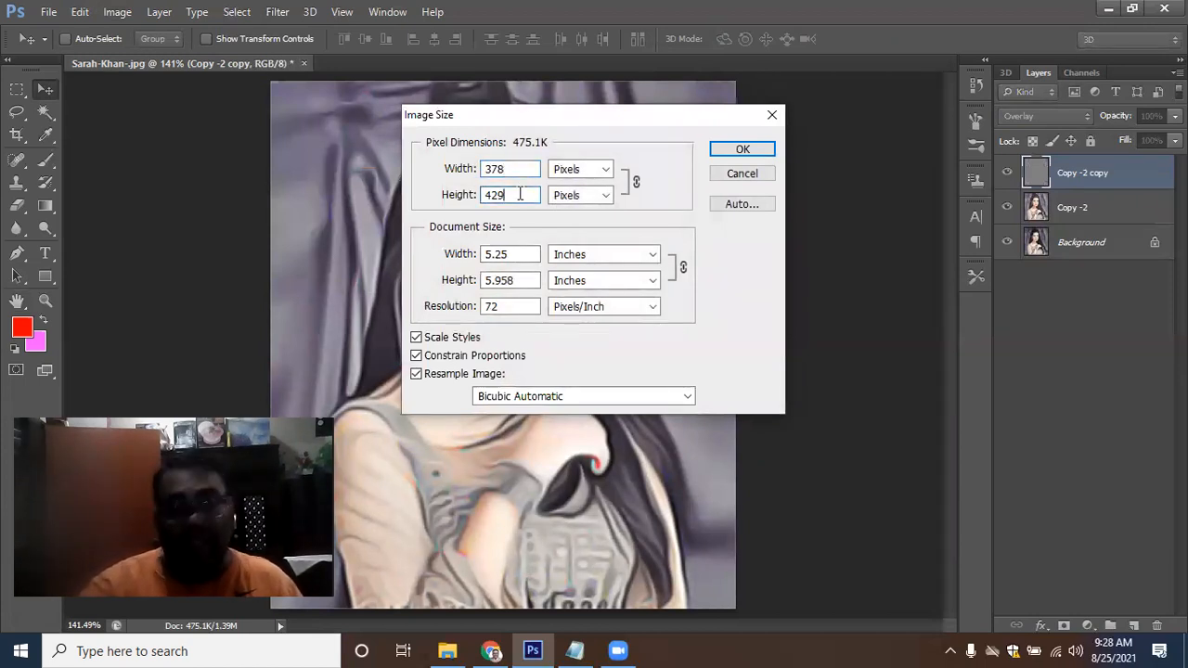
pyautogui.click(733, 175)
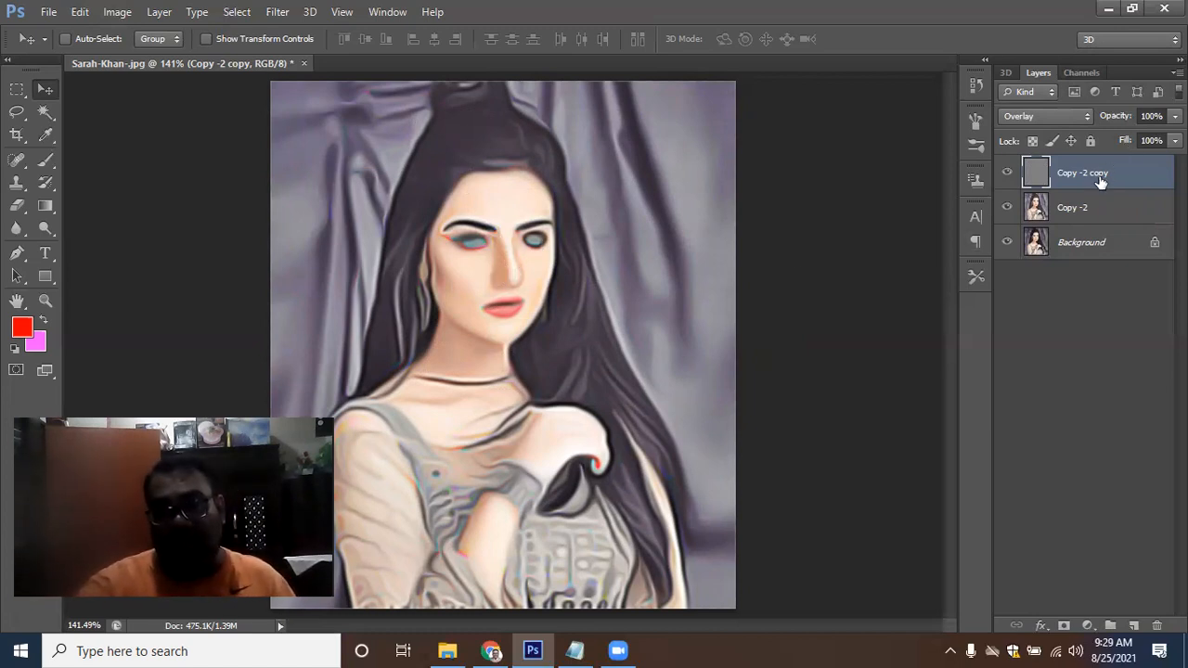
# Create a new empty layer at the top of the stack and switch to the Brush tool
pyautogui.click(1134, 625)
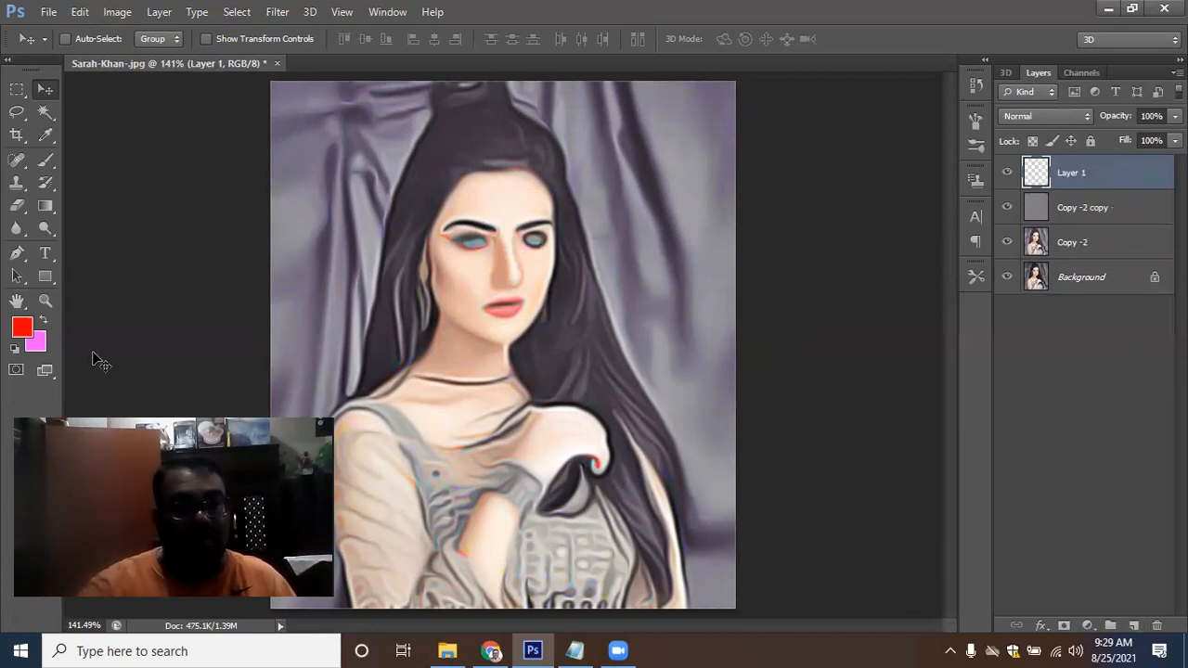
pyautogui.moveTo(46, 159); pyautogui.dragTo(101, 155)
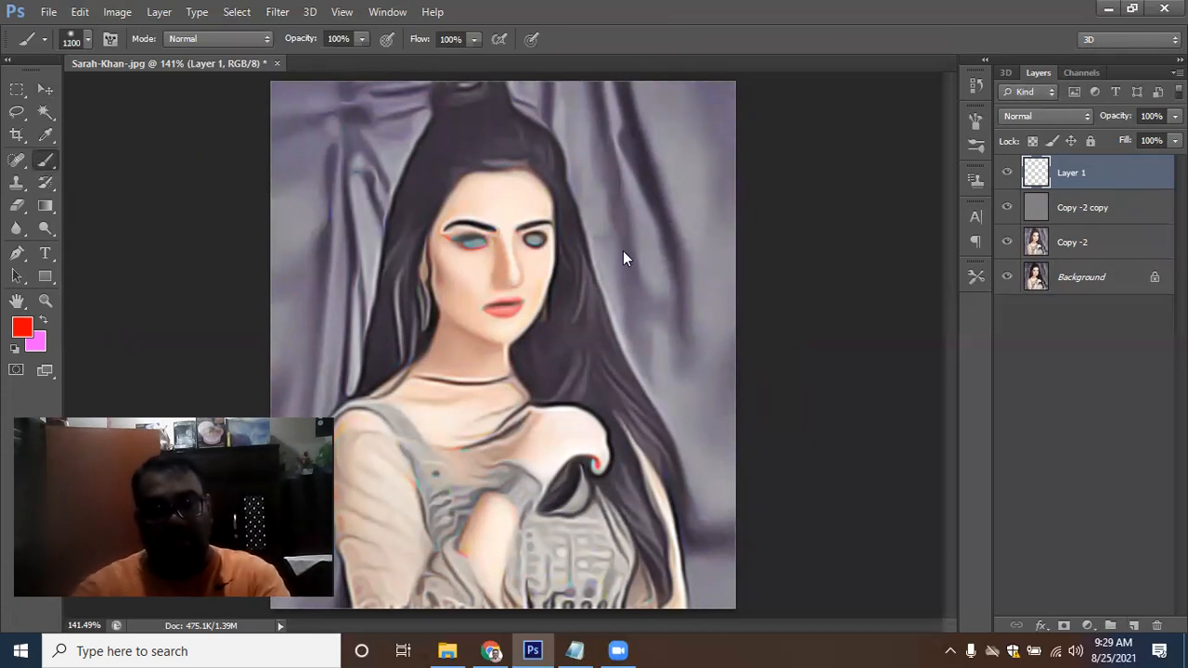
# Set the brush size to 600 px, then paint pink along the right edge and red over the left side of Layer 1
pyautogui.press('[')
pyautogui.press('[')
pyautogui.press('[')
pyautogui.press('[')
pyautogui.press('[')
pyautogui.press('[')
pyautogui.press('[')
pyautogui.press('[')
pyautogui.press('[')
pyautogui.press('[')
pyautogui.press('[')
pyautogui.press('[')
pyautogui.press('[')
pyautogui.press('[')
pyautogui.press('[')
pyautogui.press('[')
pyautogui.press('[')
pyautogui.press('[')
pyautogui.press('[')
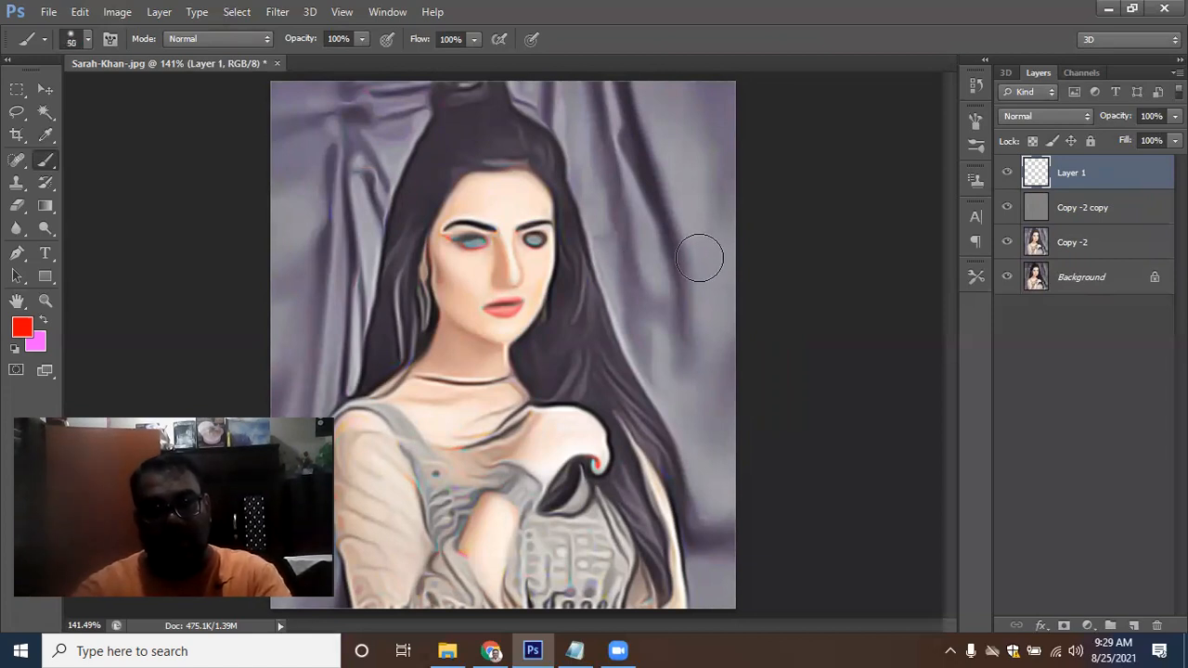
pyautogui.press(']')
pyautogui.press(']')
pyautogui.press(']')
pyautogui.press(']')
pyautogui.press(']')
pyautogui.press(']')
pyautogui.press(']')
pyautogui.press(']')
pyautogui.press(']')
pyautogui.press(']')
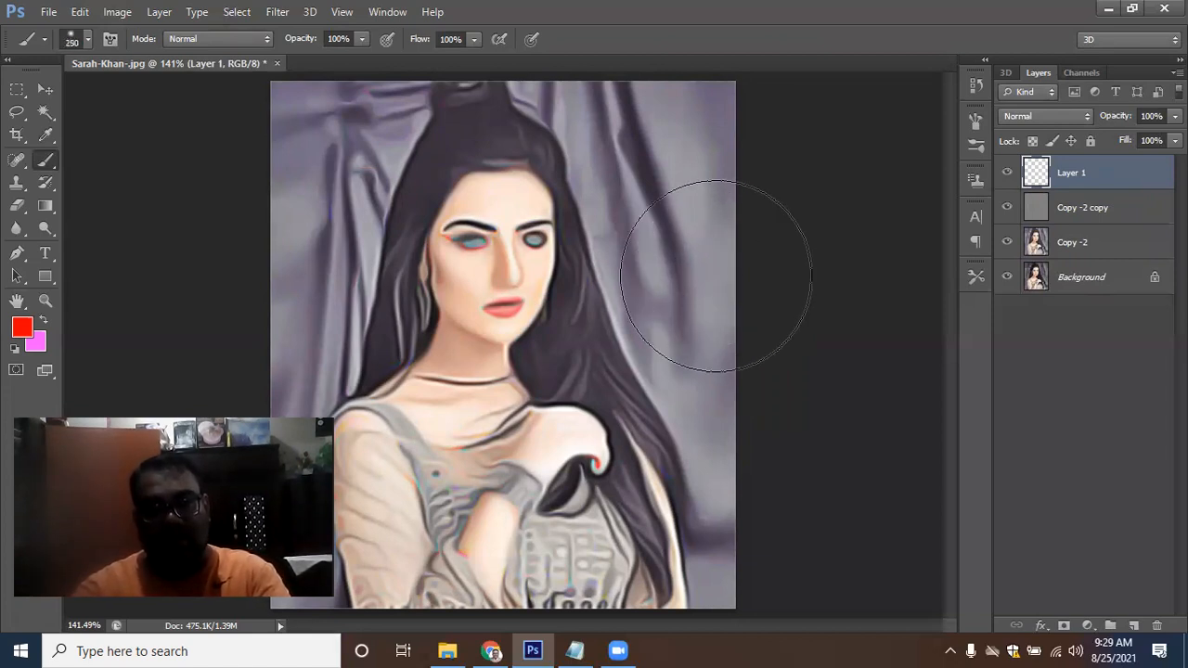
pyautogui.hotkey('ctrl', '-')
pyautogui.press(']')
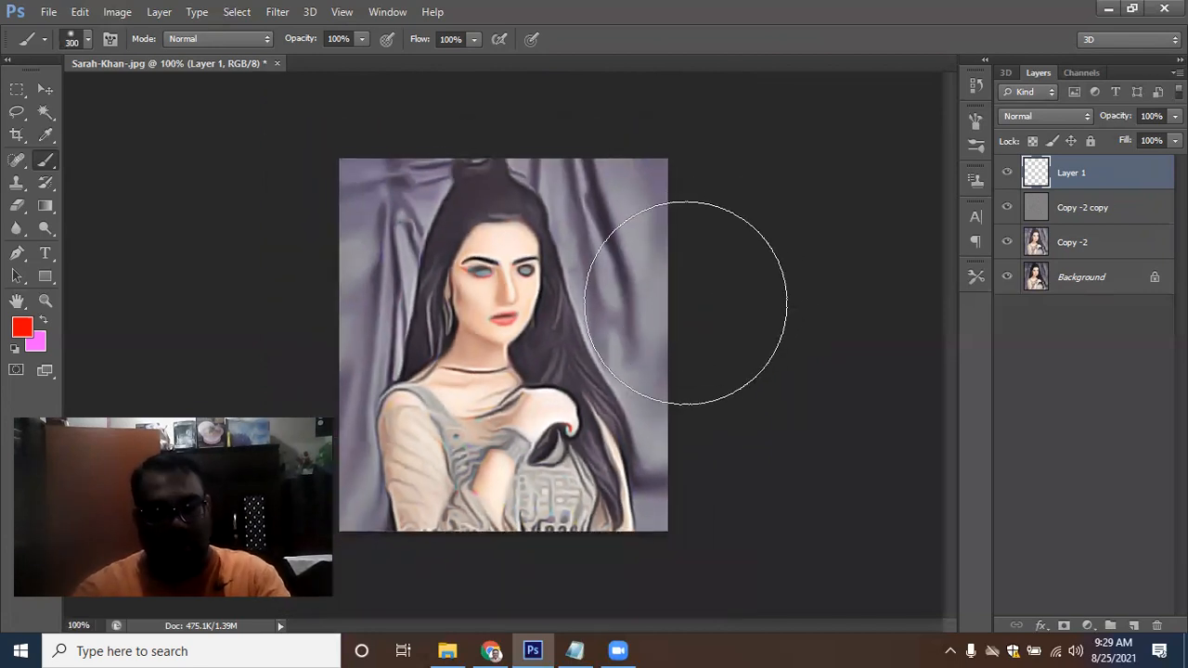
pyautogui.press(']')
pyautogui.press(']')
pyautogui.press(']')
pyautogui.press(']')
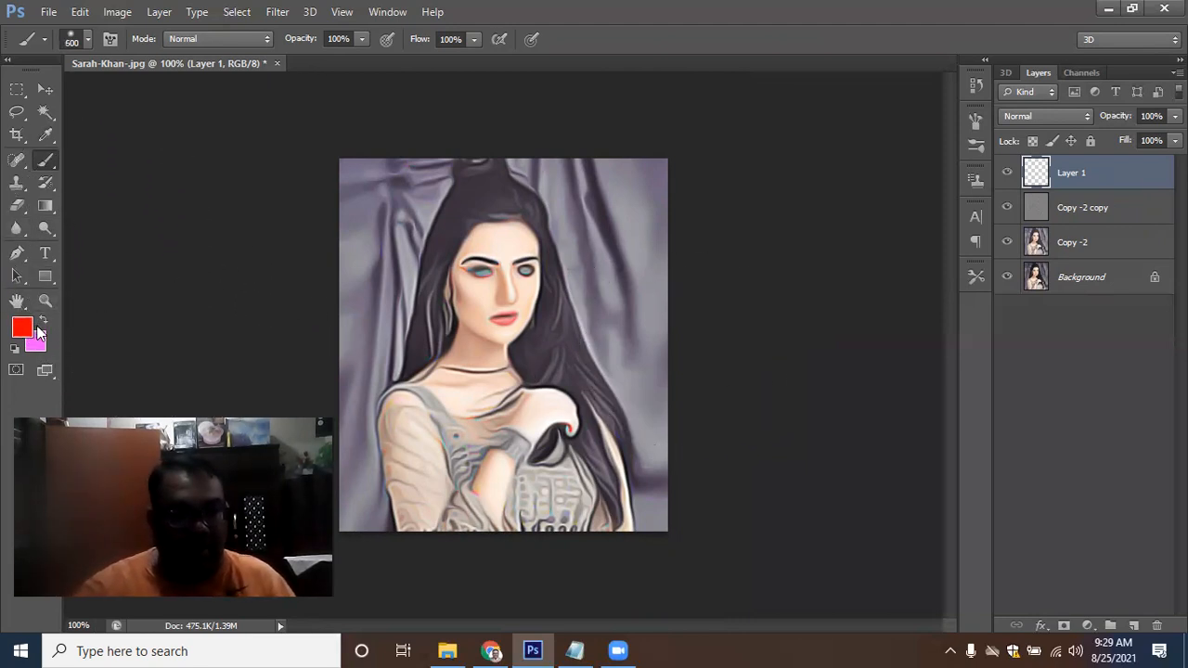
pyautogui.click(43, 321)
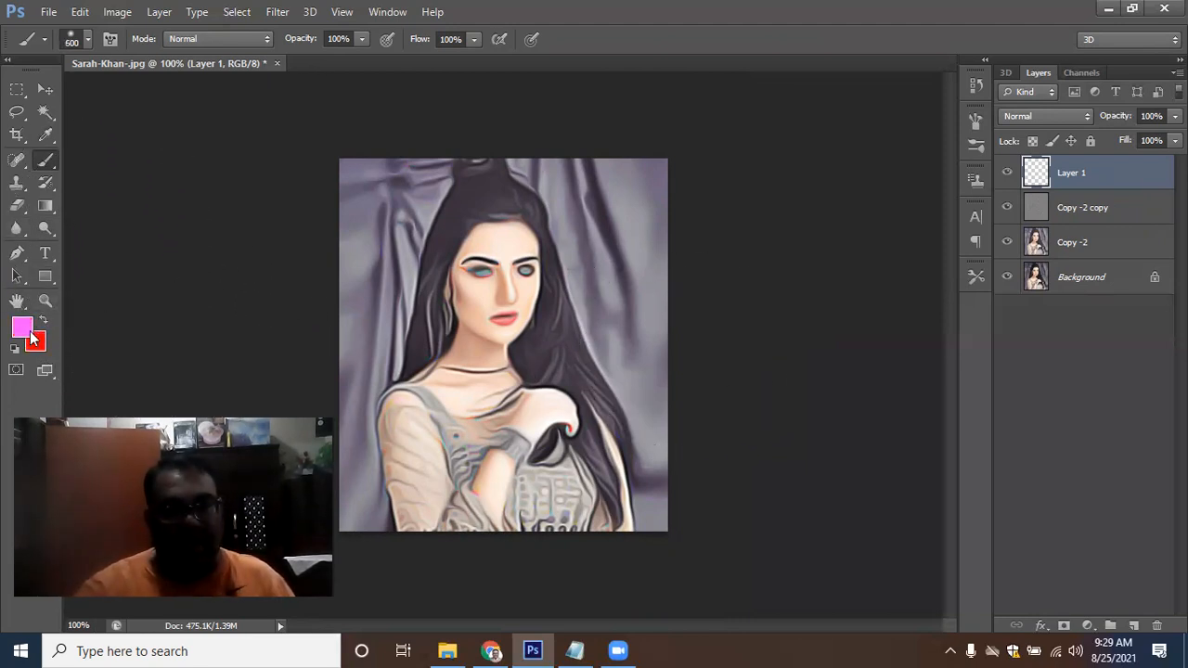
pyautogui.click(667, 347)
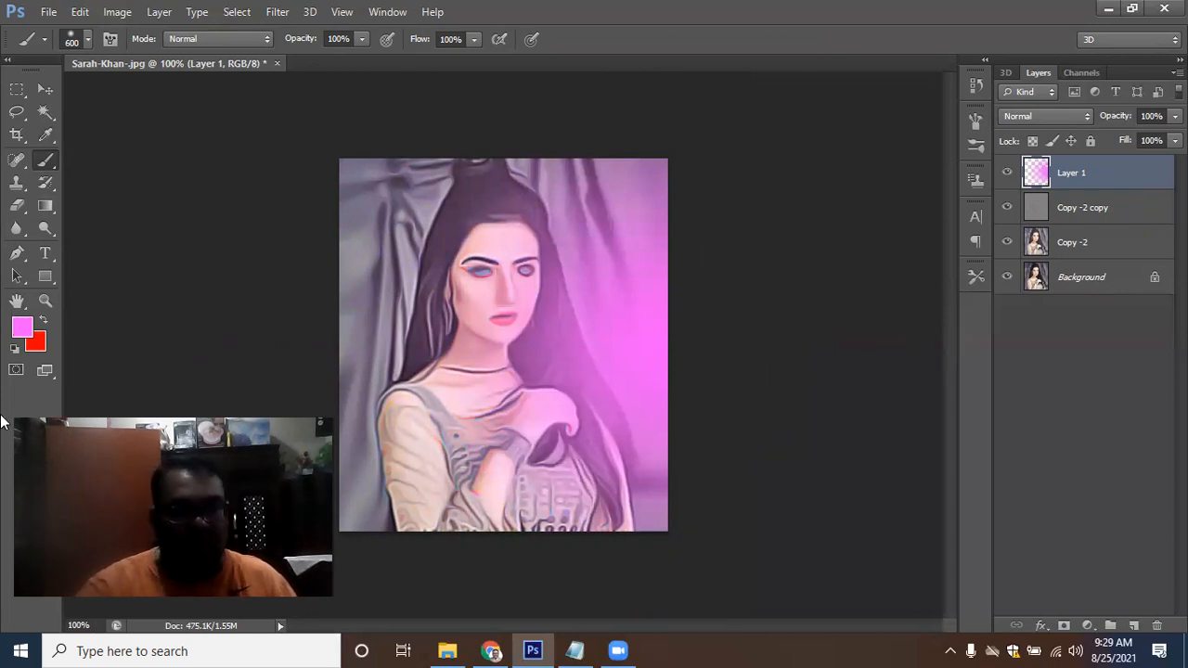
pyautogui.click(42, 320)
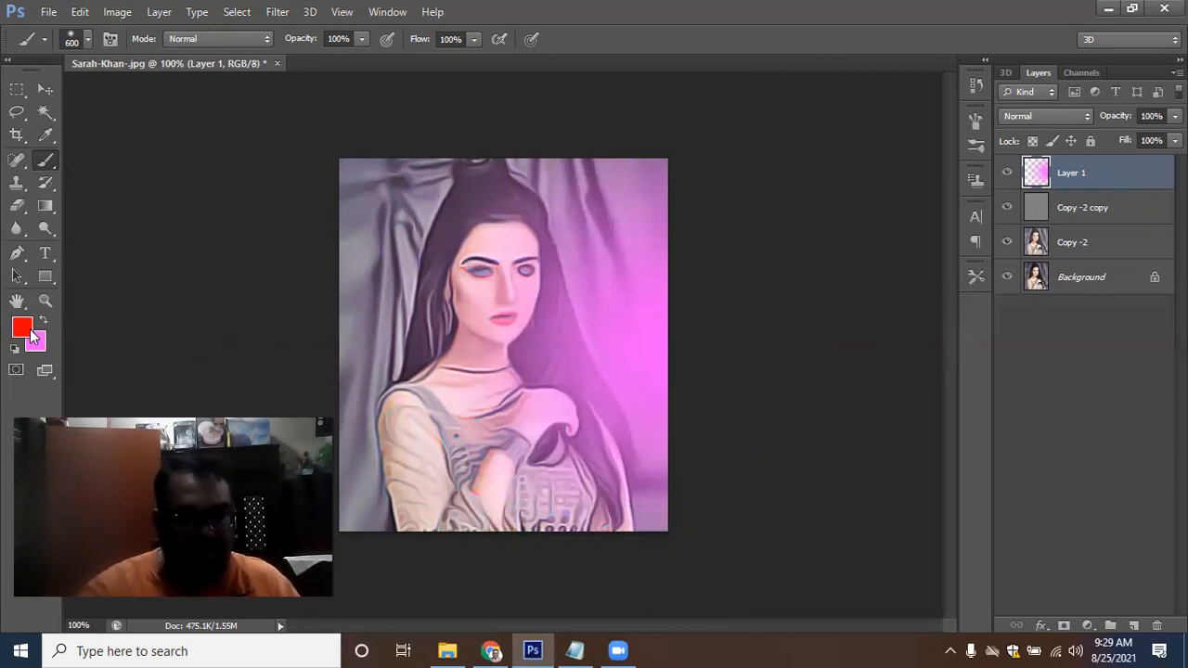
pyautogui.moveTo(426, 338); pyautogui.dragTo(498, 316)
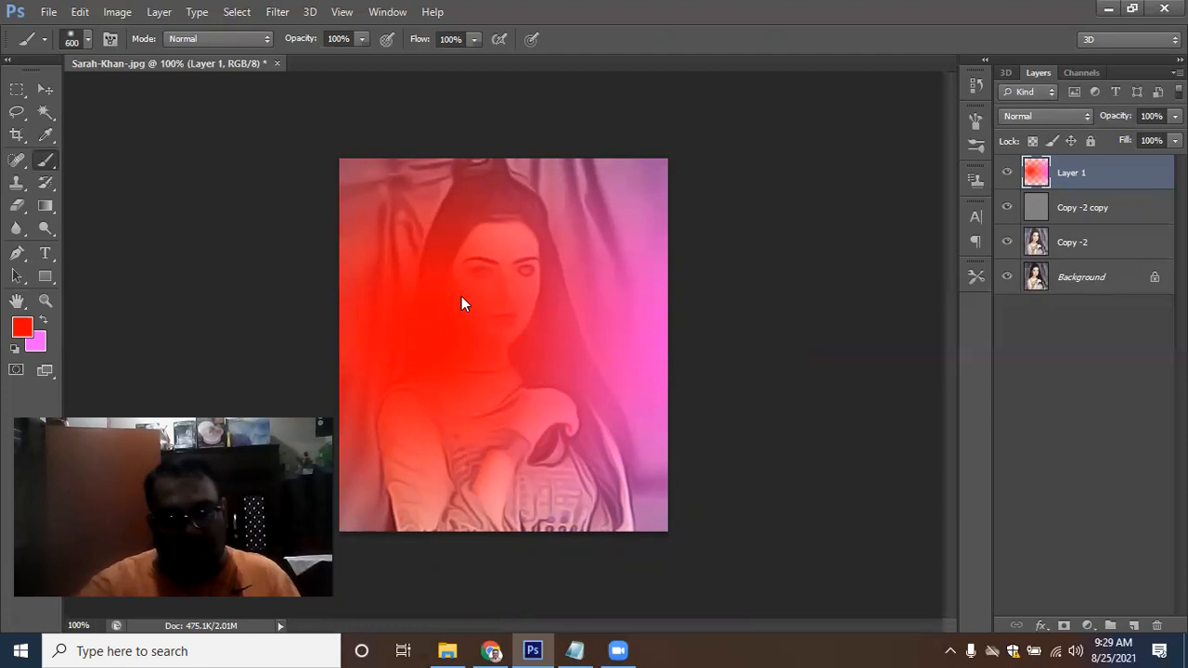
# Set Layer 1's blend mode to Overlay and switch to the Move tool
pyautogui.click(1086, 117)
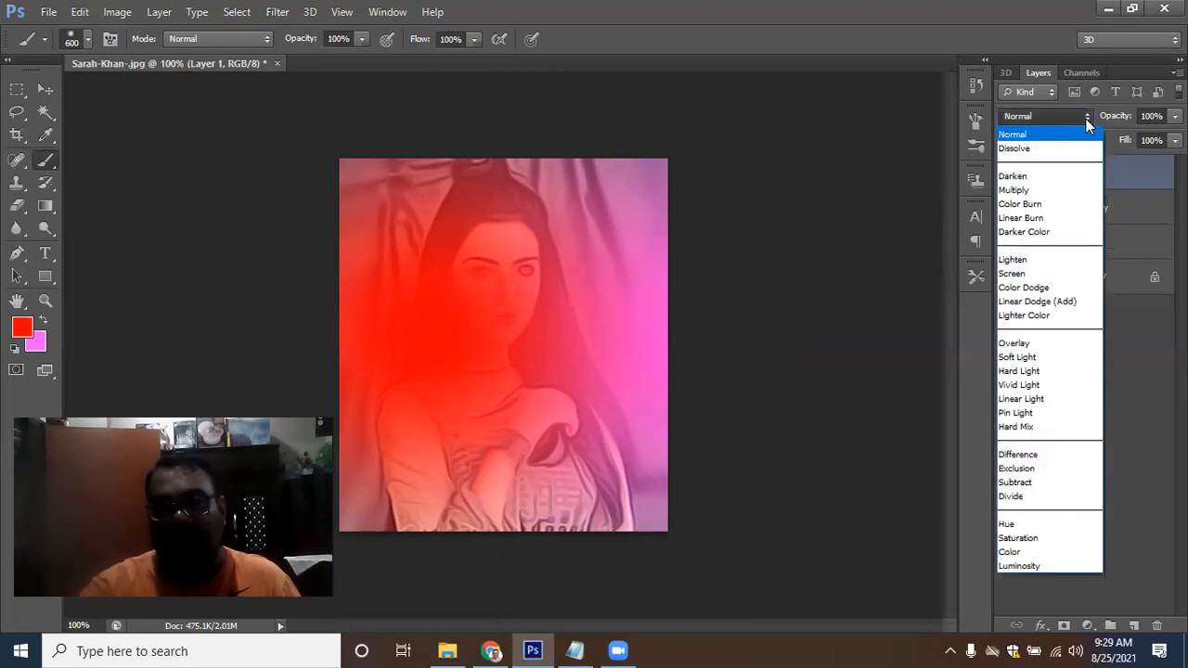
pyautogui.click(1082, 344)
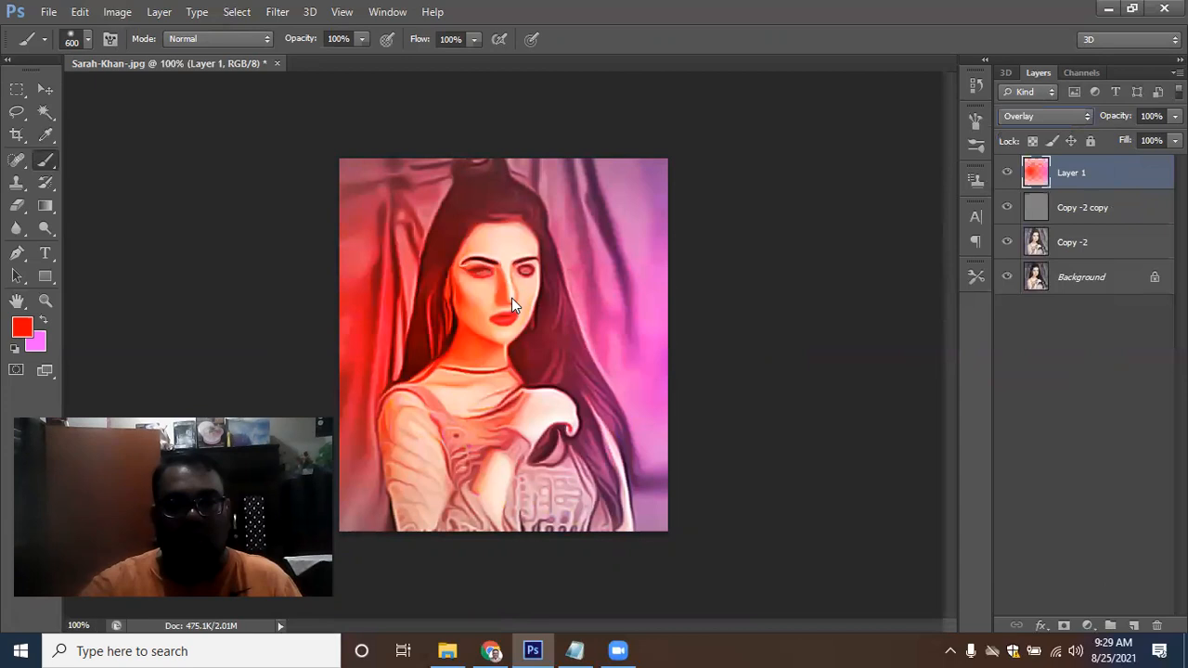
pyautogui.click(45, 88)
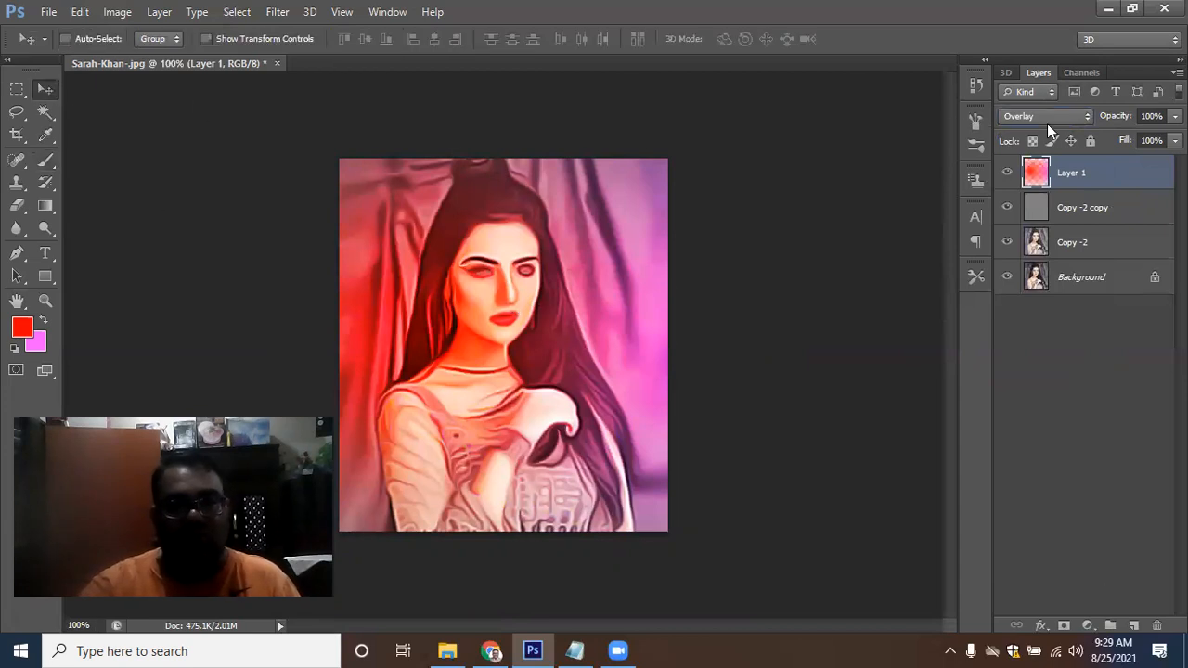
# Set Layer 1's opacity to 50%
pyautogui.click(1175, 116)
pyautogui.moveTo(1174, 136); pyautogui.dragTo(1131, 136)
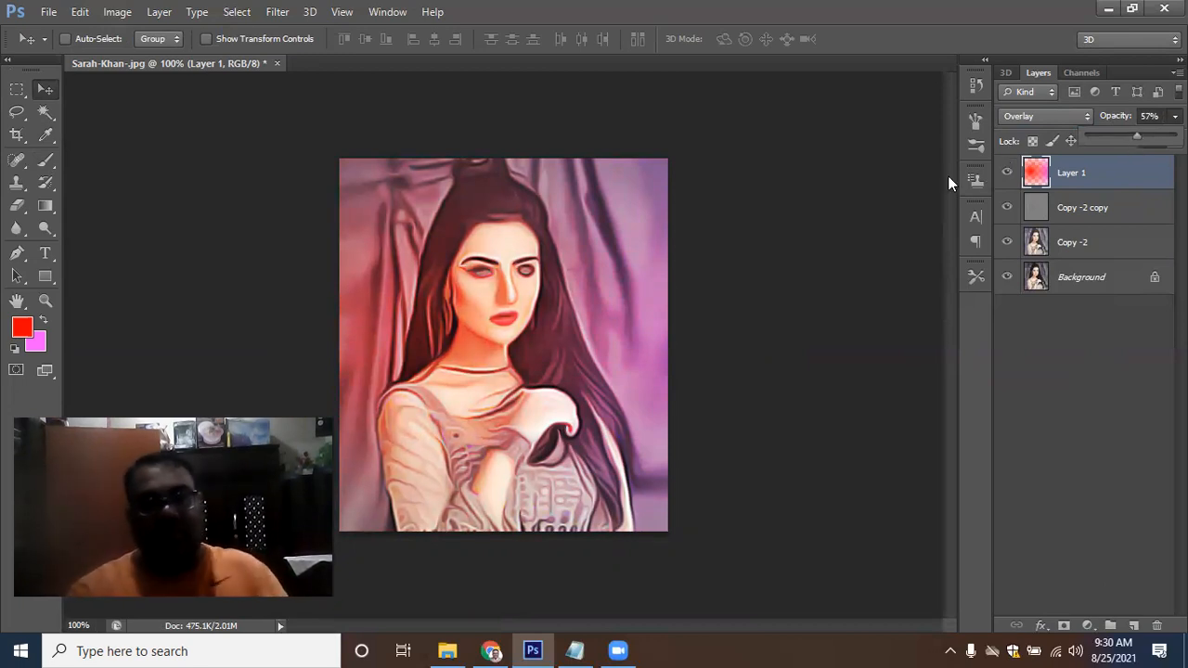
pyautogui.click(745, 189)
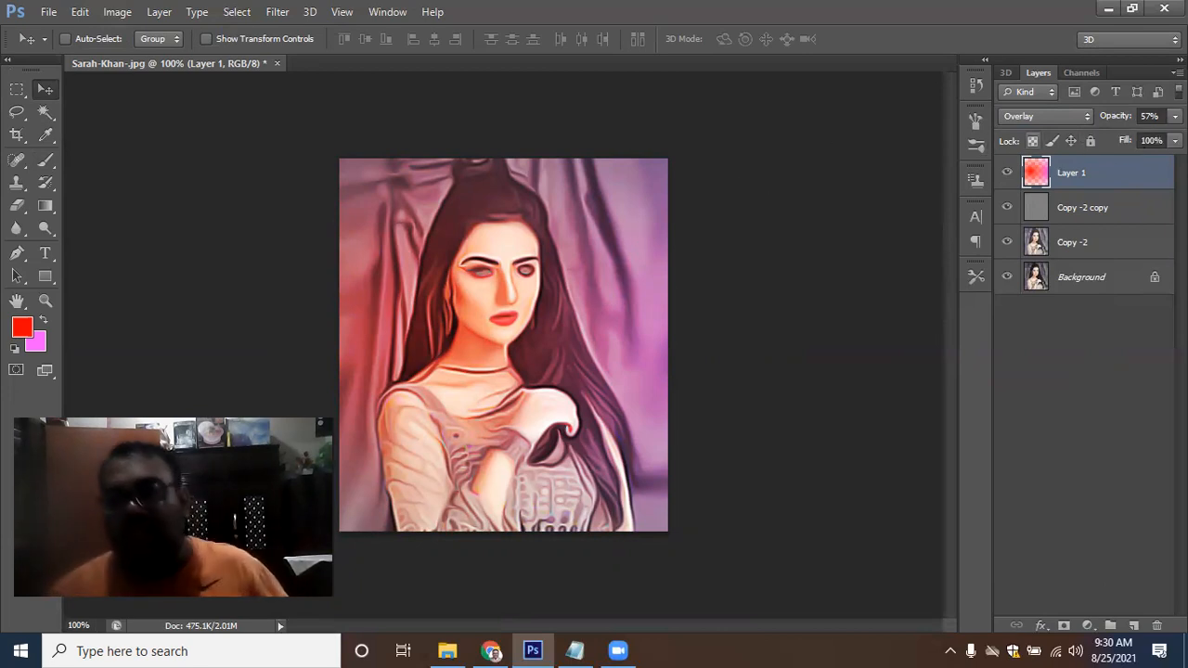
pyautogui.click(1149, 116)
pyautogui.write('50')
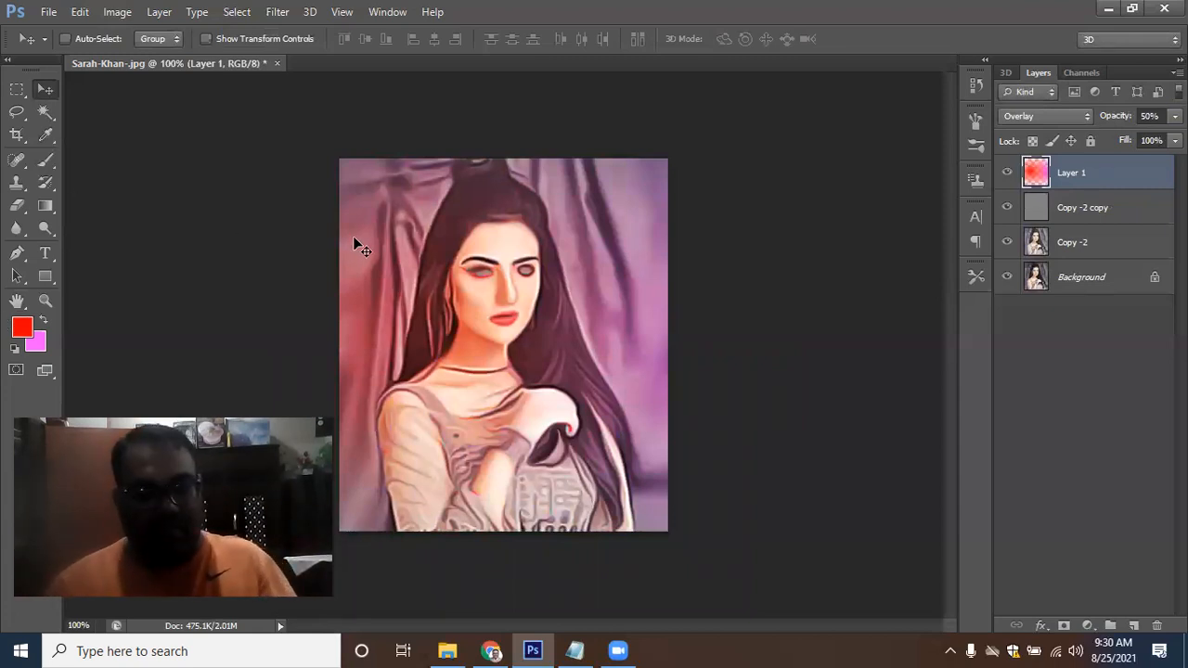
# Toggle the layers' visibility to compare the painted effect with the original photo, then show all layers again
pyautogui.scroll(1, 353, 237)
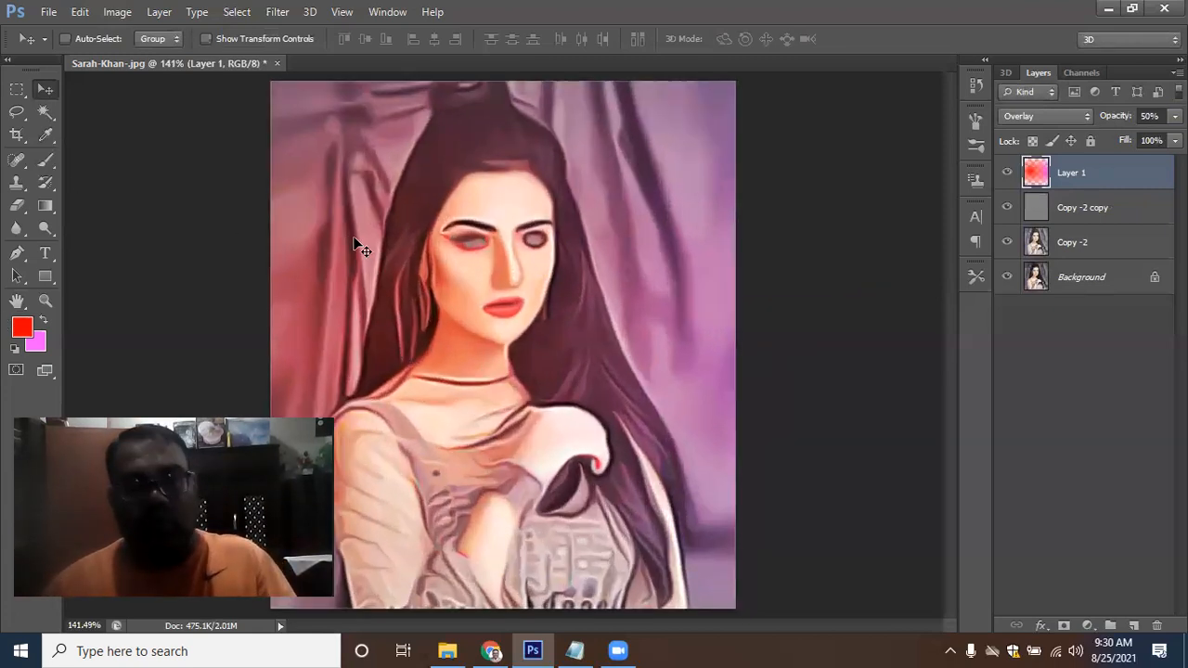
pyautogui.click(1007, 207)
pyautogui.click(1008, 172)
pyautogui.click(1008, 241)
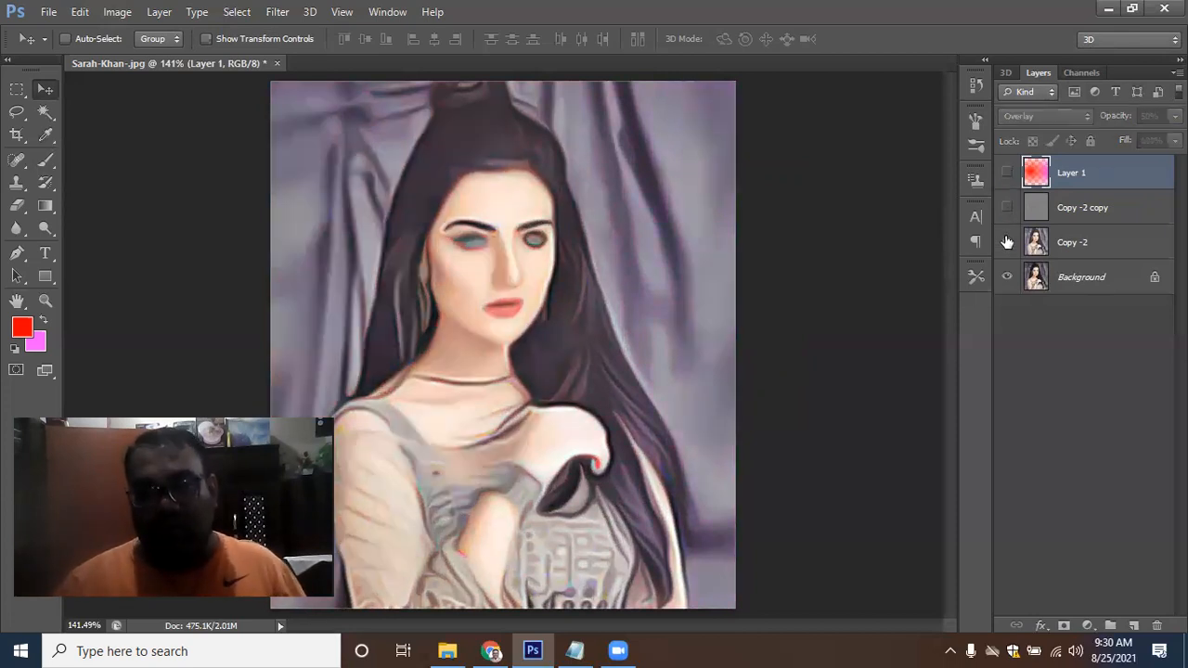
pyautogui.click(1006, 243)
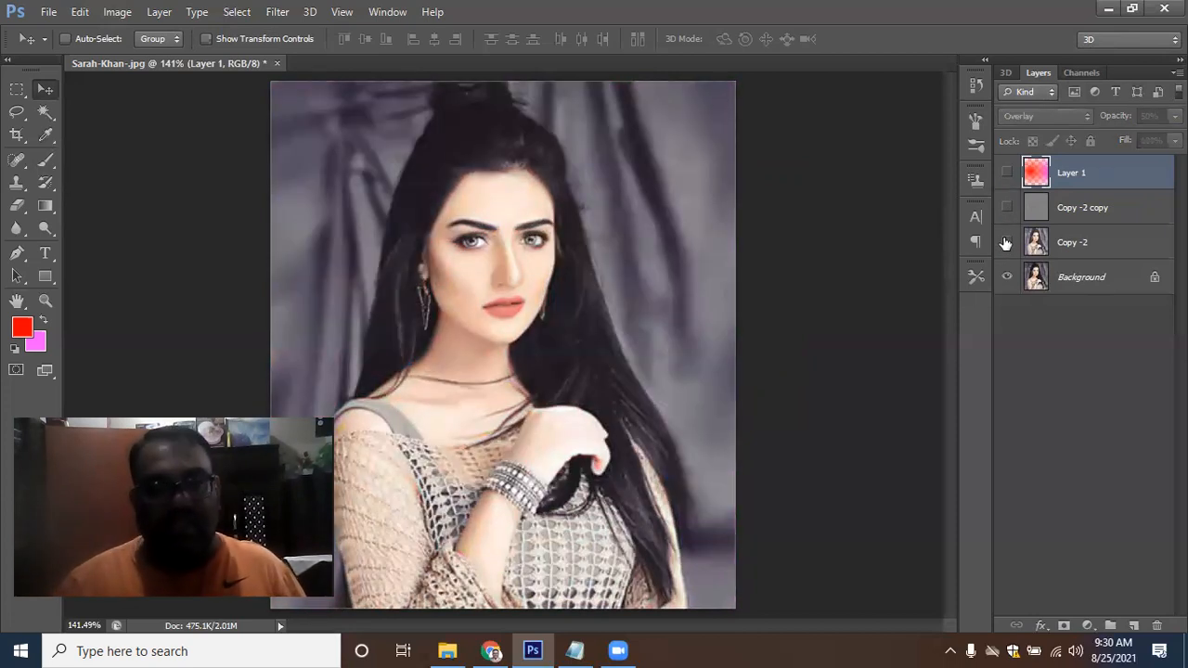
pyautogui.click(1006, 242)
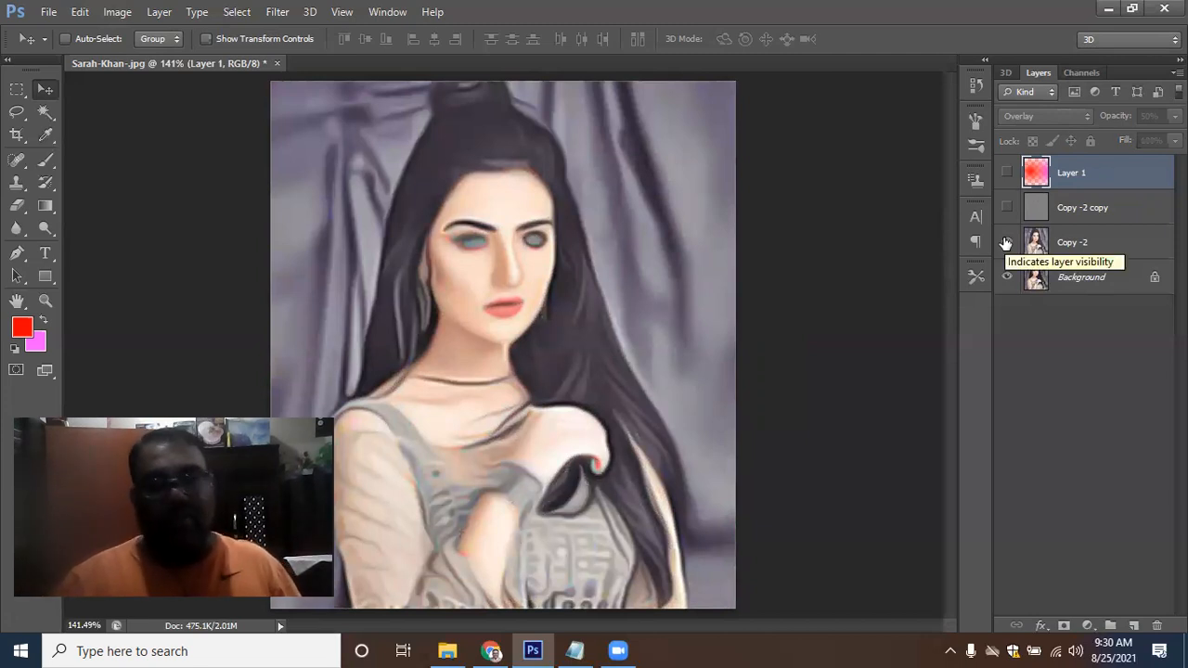
pyautogui.click(1006, 174)
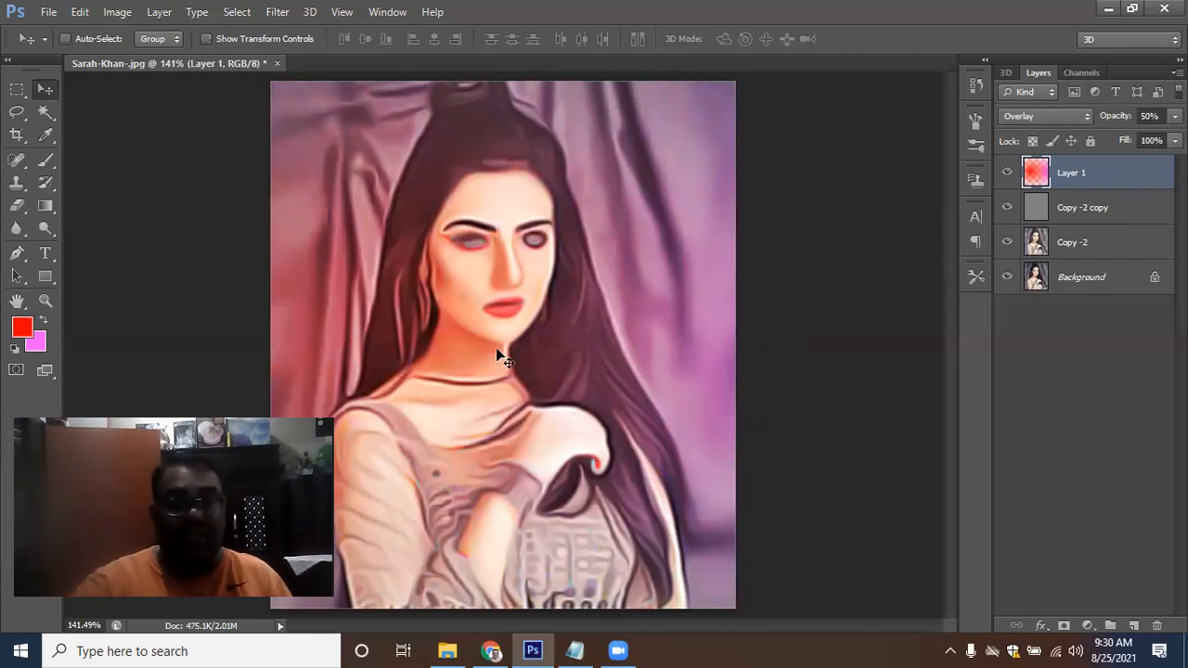